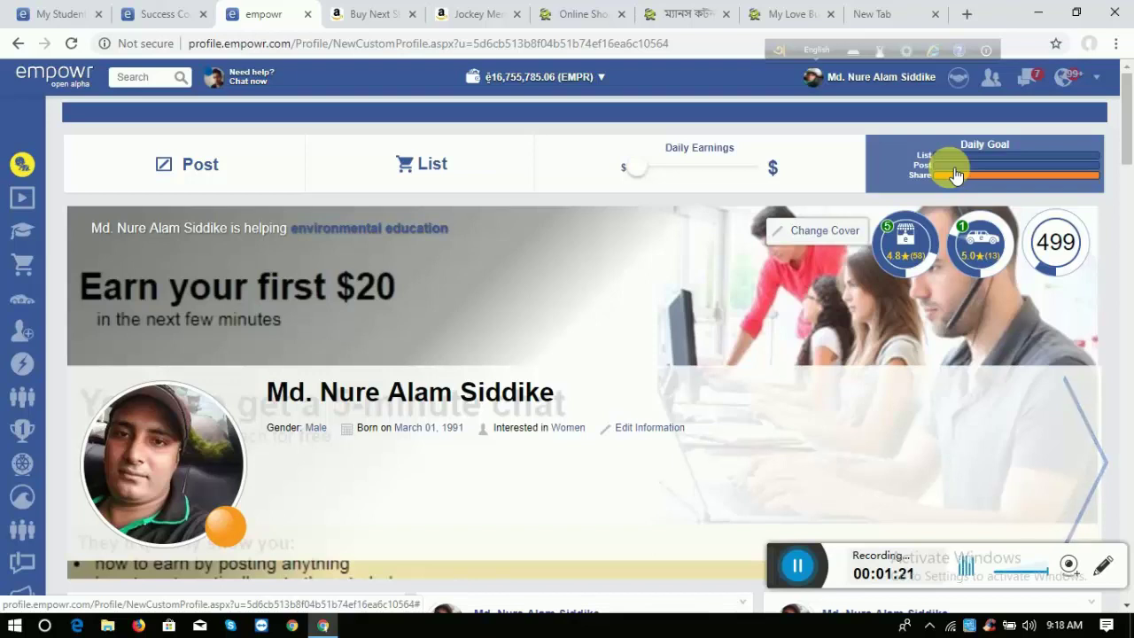
# View today's daily goals and goal history, and close the overview.
pyautogui.click(952, 170)
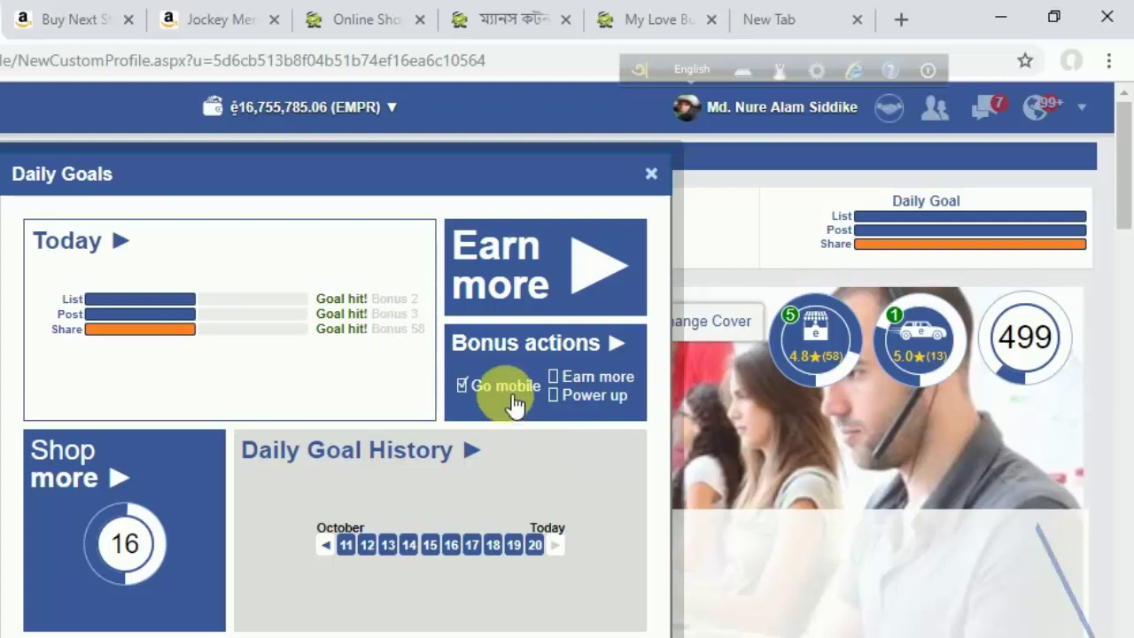
pyautogui.click(653, 176)
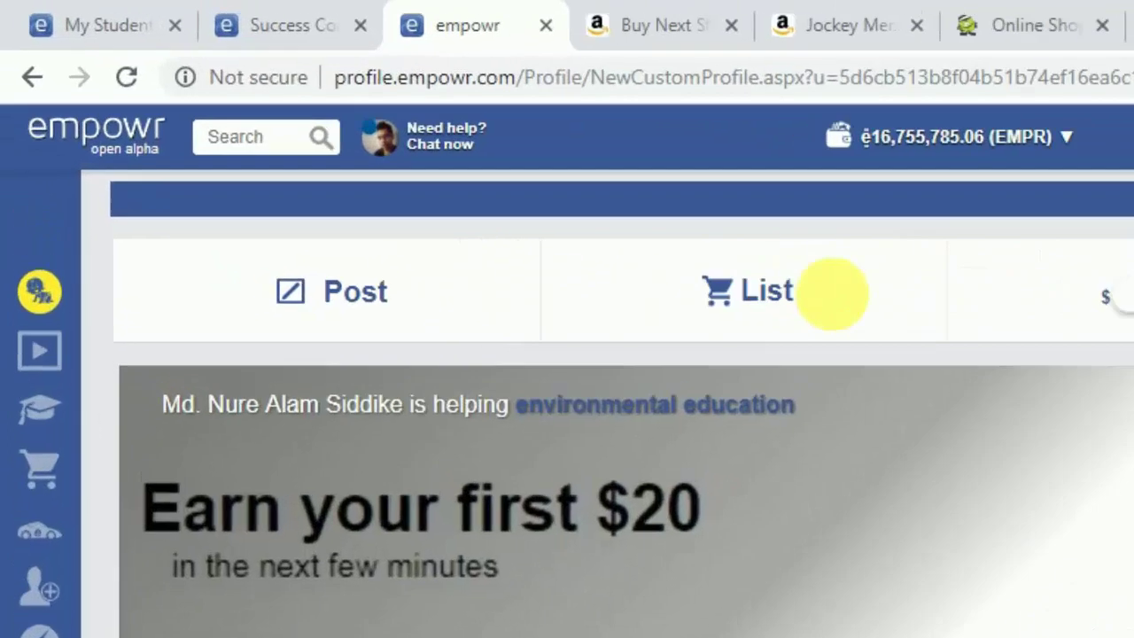
# Start creating a new product listing on the I'm Selling page.
pyautogui.click(422, 164)
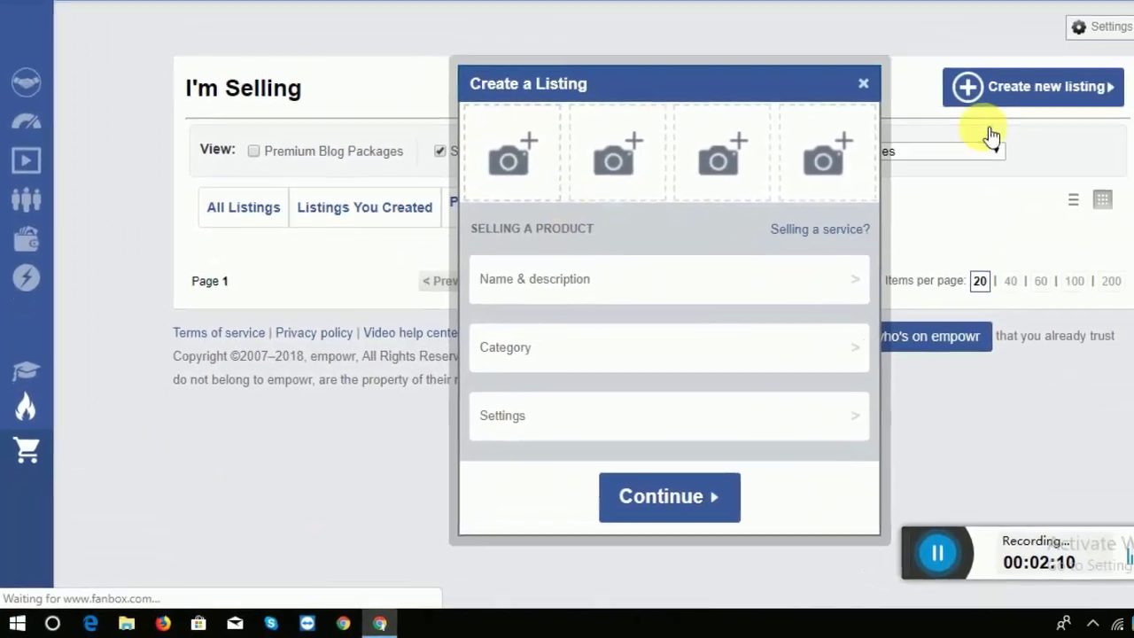
pyautogui.click(1030, 85)
pyautogui.click(1006, 93)
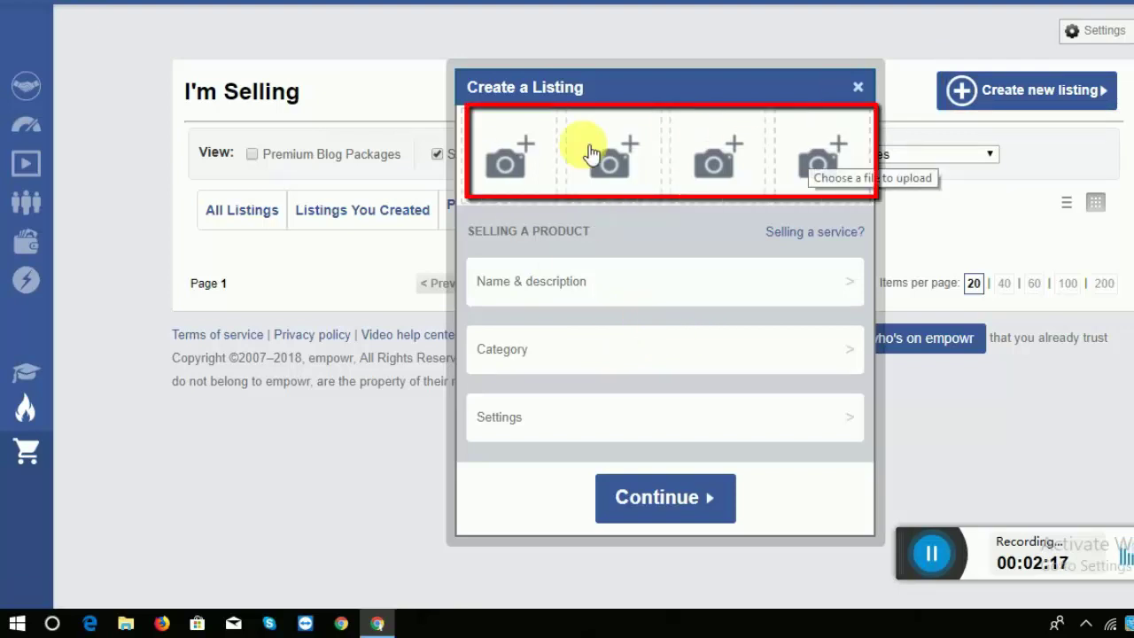
# Upload the bottle picture Screenshot_1 as the listing's primary image.
pyautogui.click(517, 177)
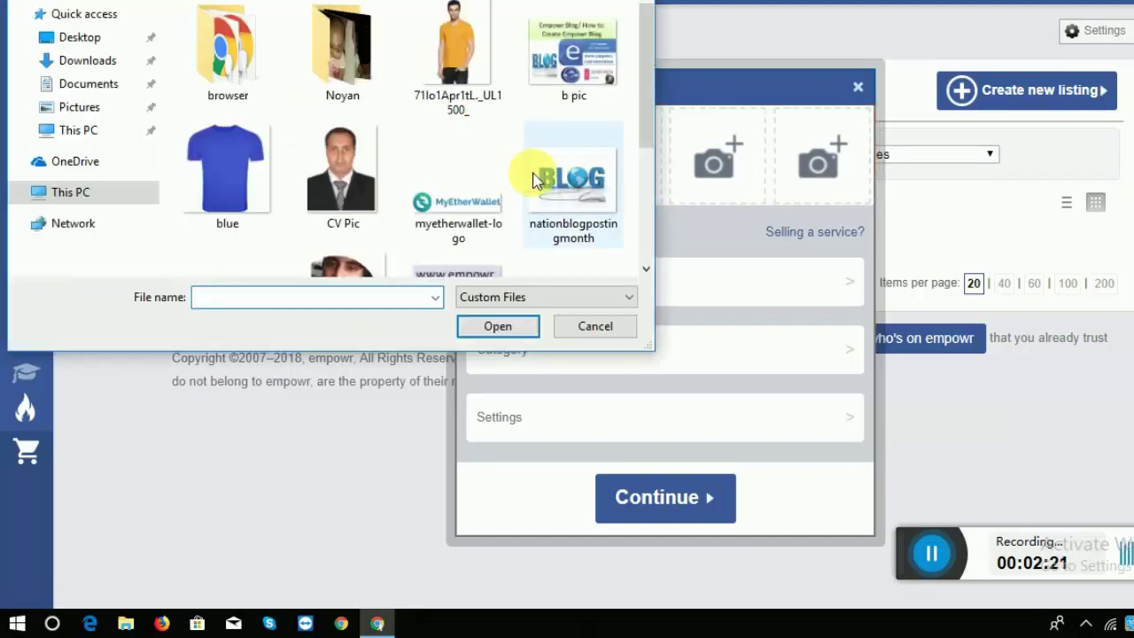
pyautogui.moveTo(651, 46); pyautogui.dragTo(681, 108)
pyautogui.doubleClick(252, 137)
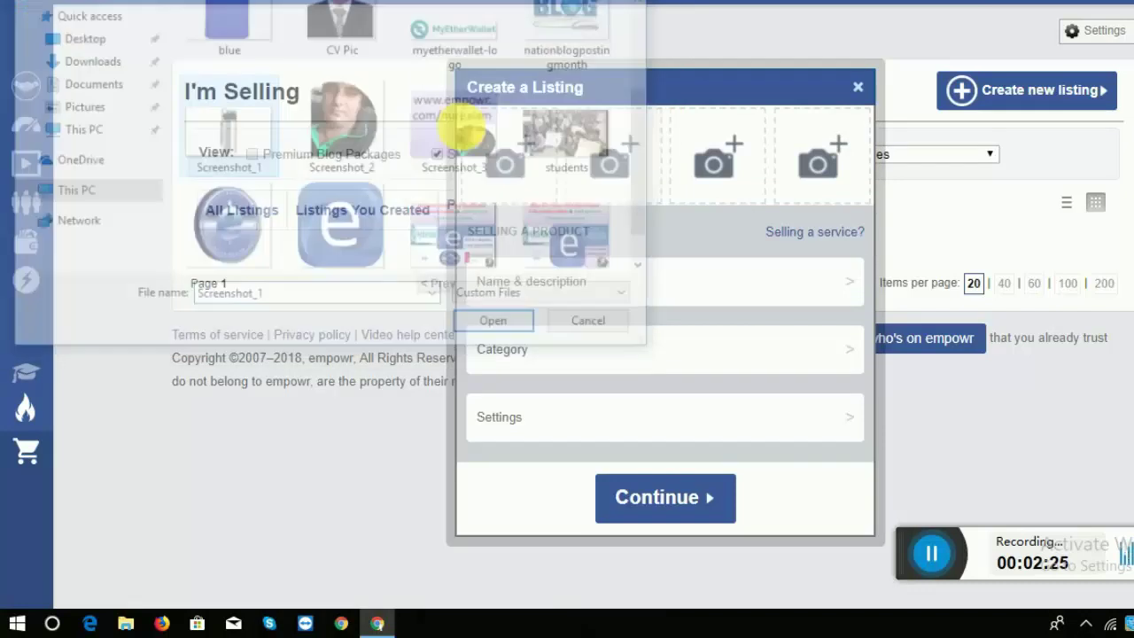
# Look over the Amazon steel bottle page and copy its three feature lines, from 750ml Capacity to Stainless Steel material.
pyautogui.hotkey('ctrl', 'Tab')
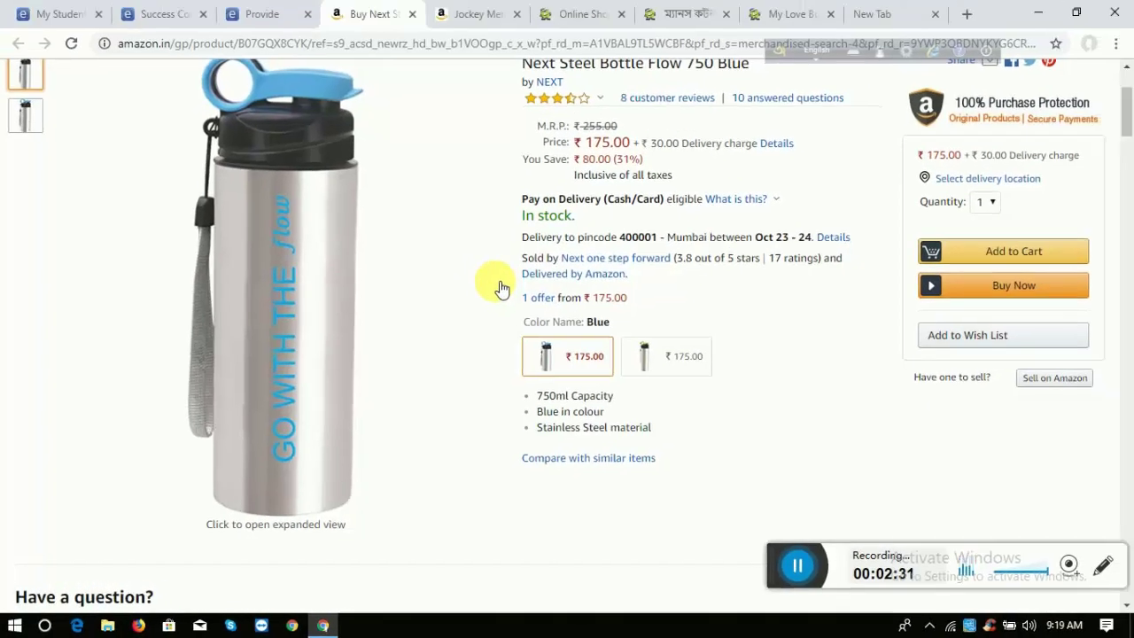
pyautogui.scroll(2, 500, 288)
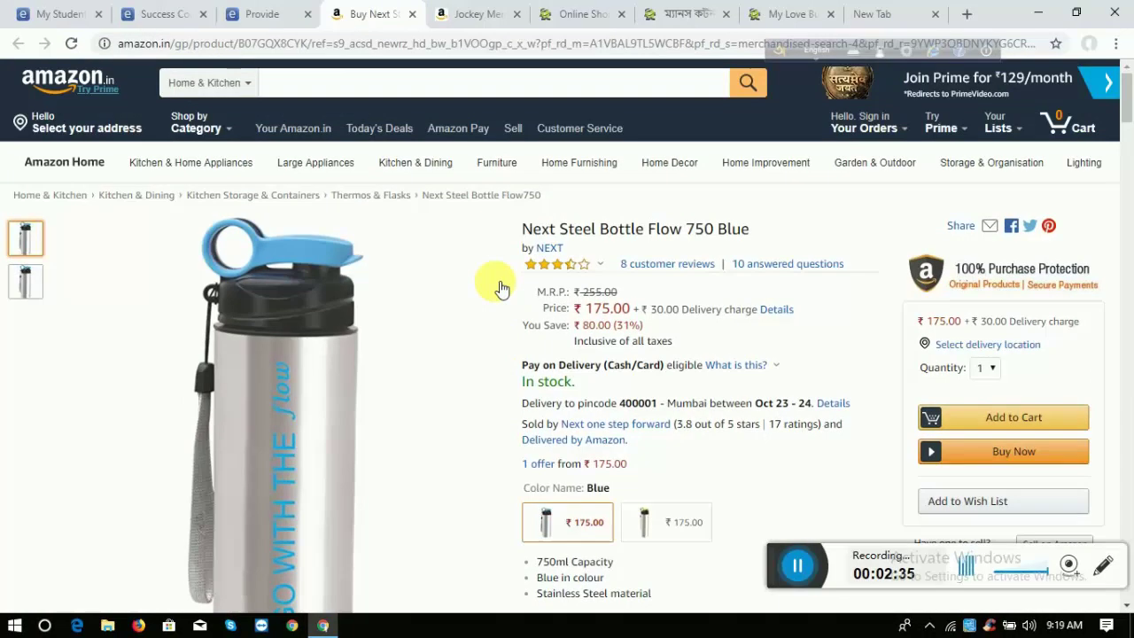
pyautogui.scroll(-5, 500, 288)
pyautogui.scroll(-1, 121, 324)
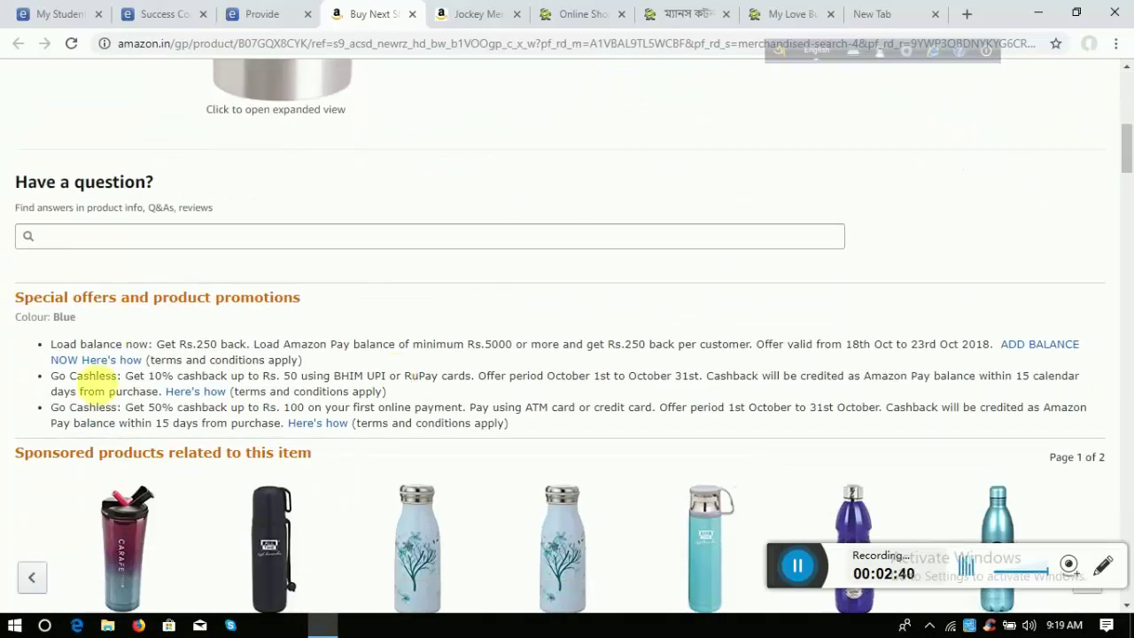
pyautogui.scroll(6, 265, 354)
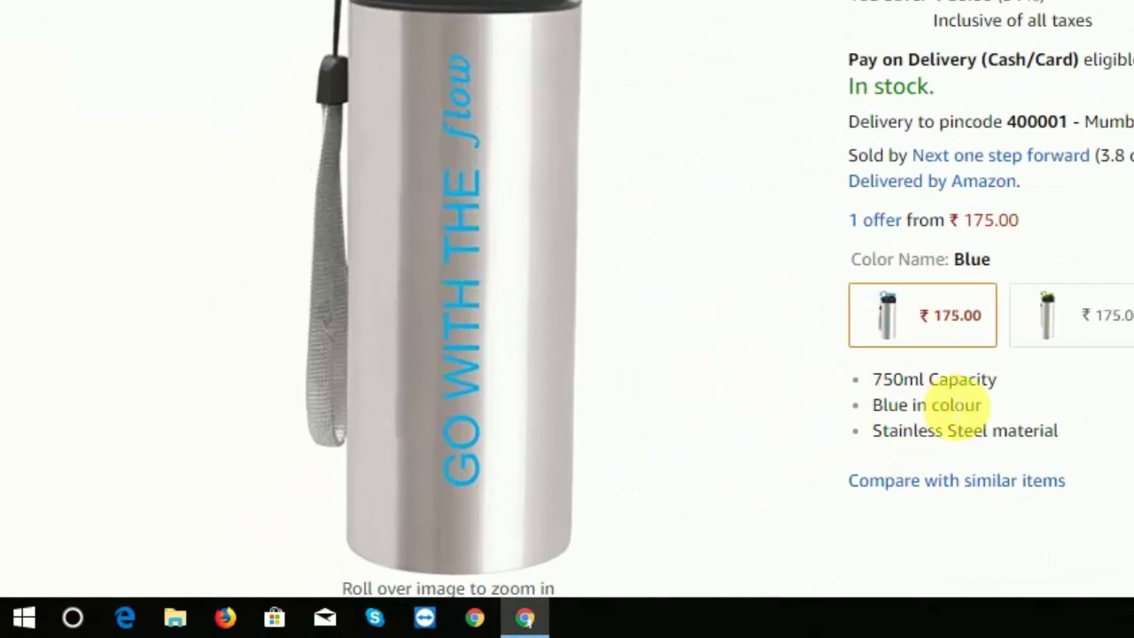
pyautogui.click(865, 383)
pyautogui.keyDown('shift'); pyautogui.click(1068, 437); pyautogui.keyUp('shift')
pyautogui.hotkey('ctrl', 'c')
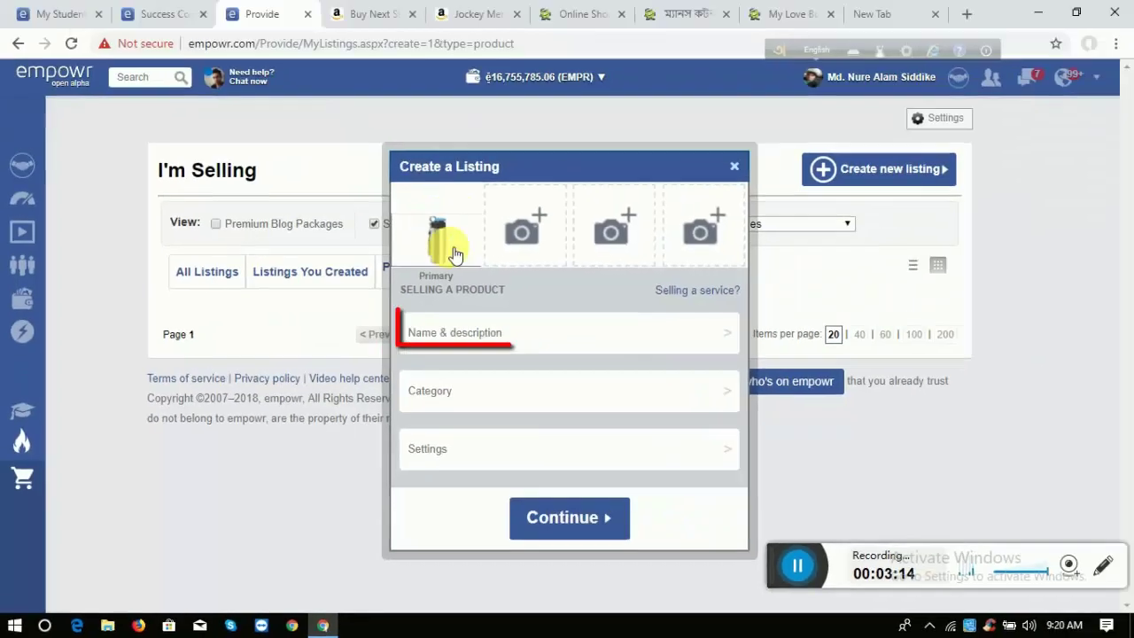
# Paste the copied bottle features into the listing's description and add the line "Quantity: 01".
pyautogui.click(461, 331)
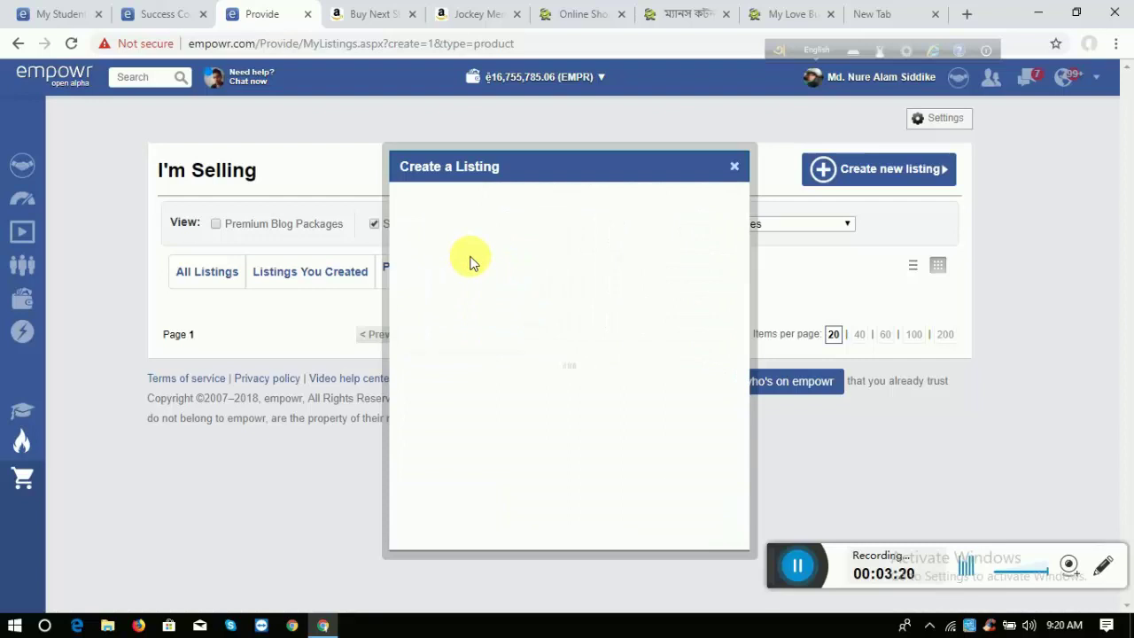
pyautogui.click(482, 217)
pyautogui.click(481, 257)
pyautogui.hotkey('ctrl', 'v')
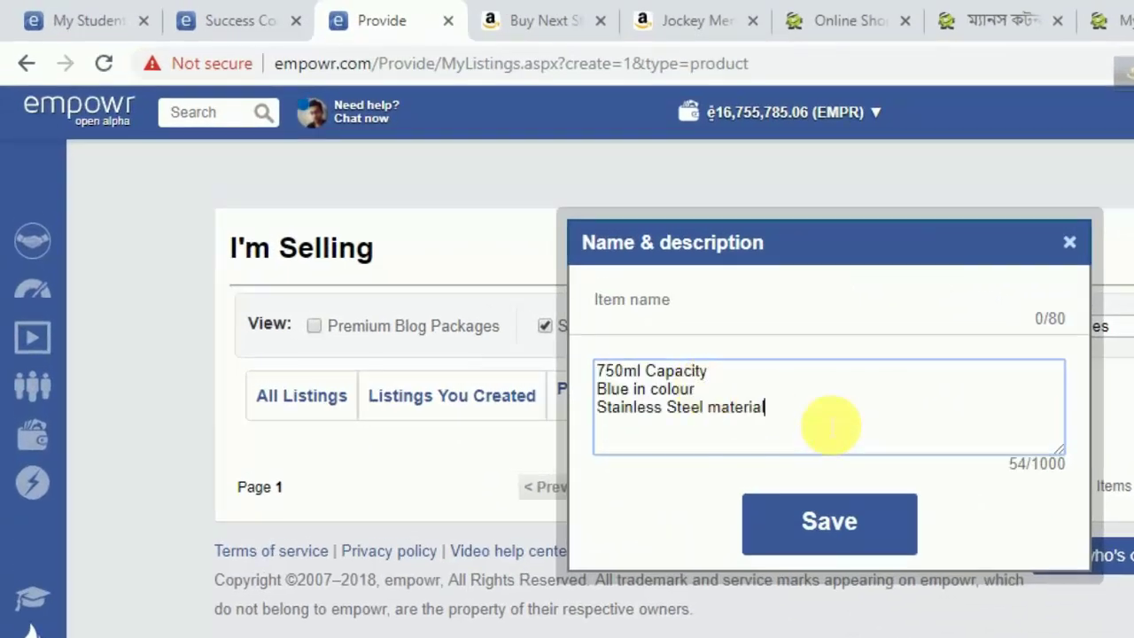
pyautogui.press('Return')
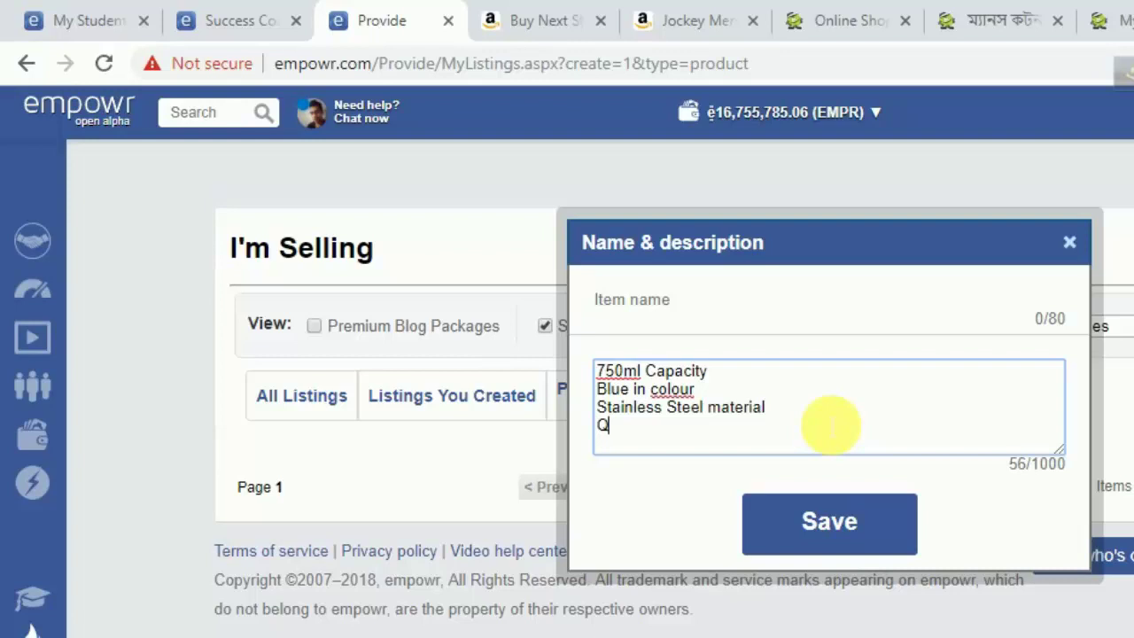
pyautogui.write('Quantity:')
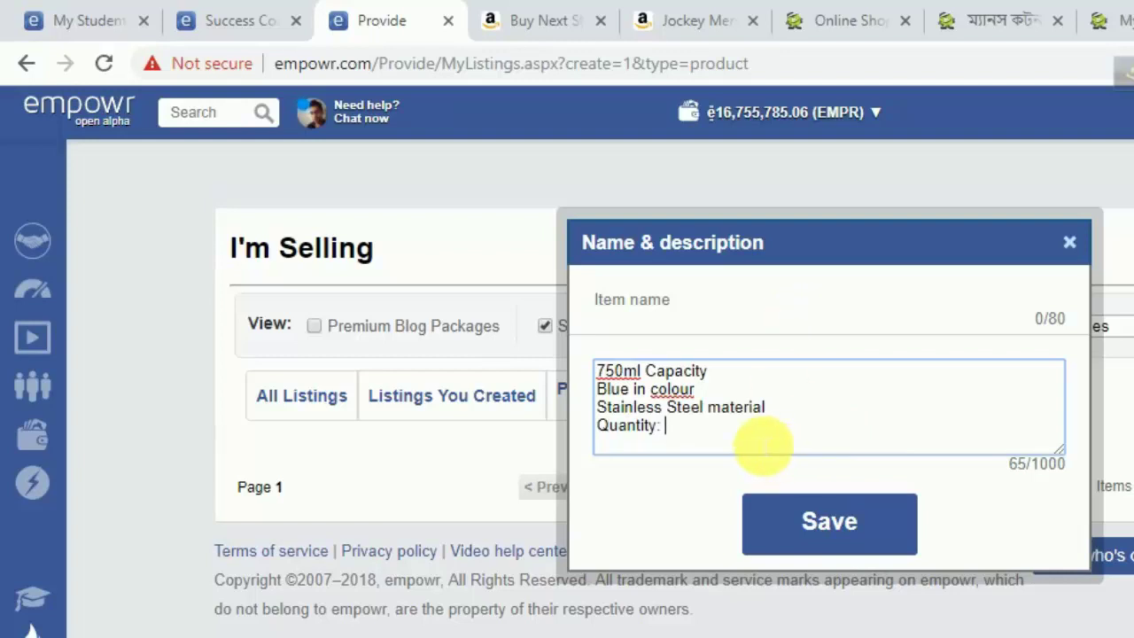
pyautogui.write('01')
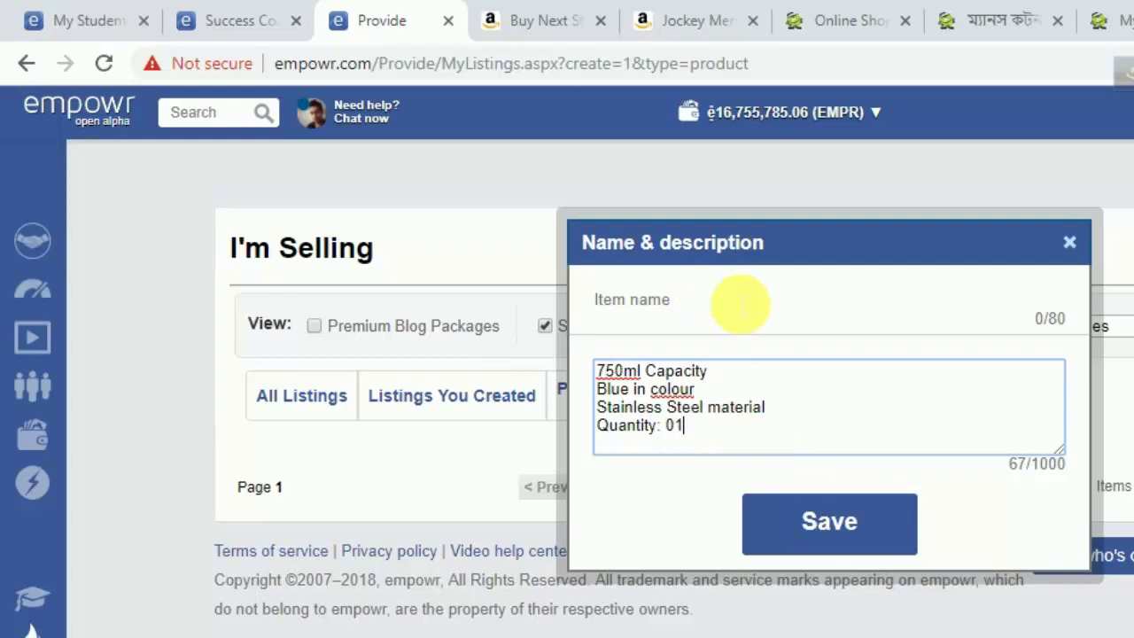
# Copy the title "Next Steel Bottle Flow 750 Blue" from the Amazon page as the item name and save the name and description.
pyautogui.click(741, 305)
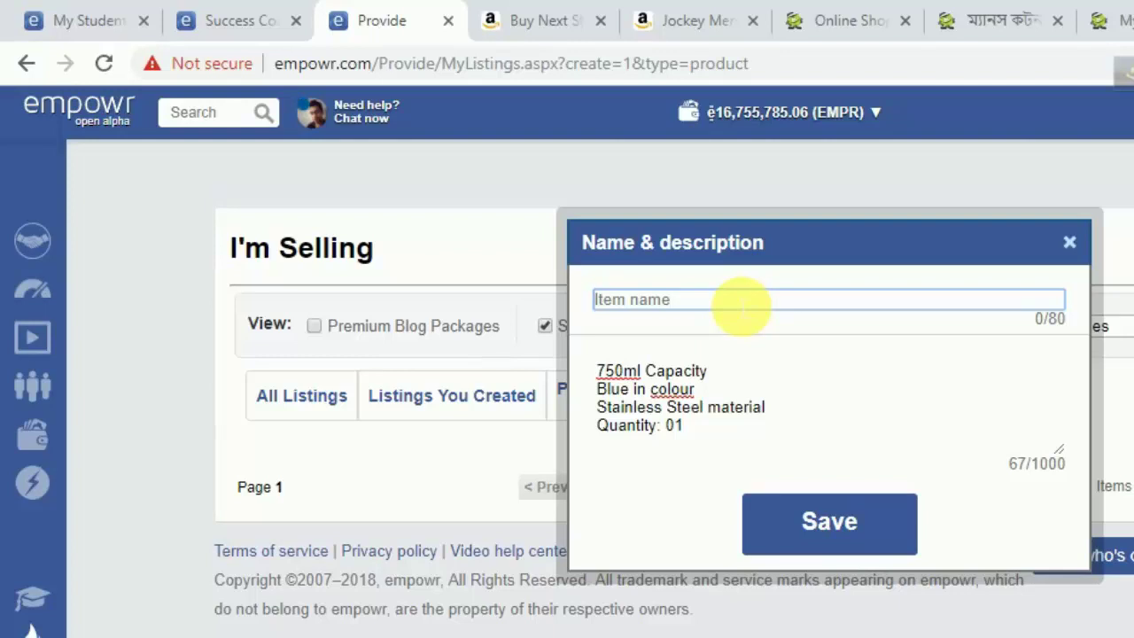
pyautogui.click(581, 20)
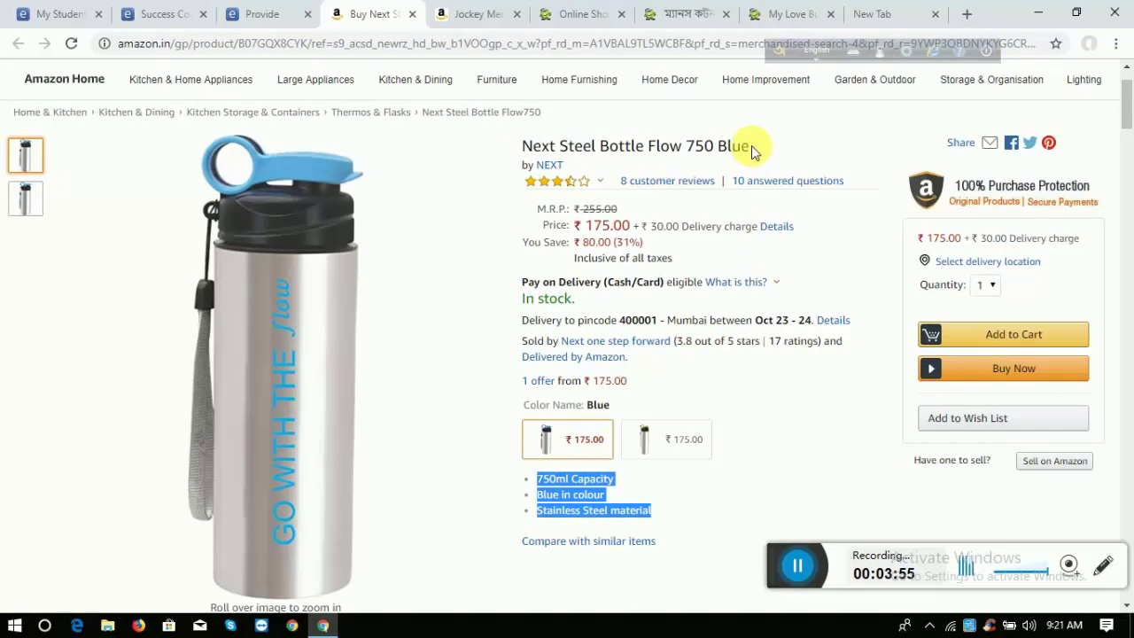
pyautogui.moveTo(889, 171); pyautogui.dragTo(686, 174)
pyautogui.moveTo(568, 152); pyautogui.dragTo(519, 147)
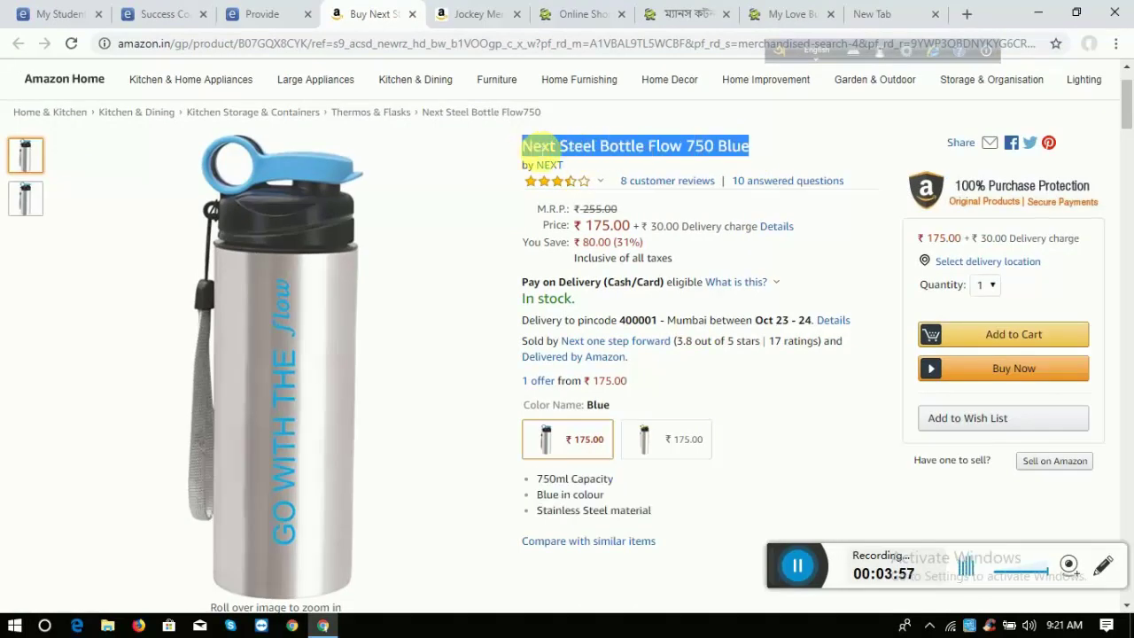
pyautogui.rightClick(542, 151)
pyautogui.click(544, 157)
pyautogui.click(304, 8)
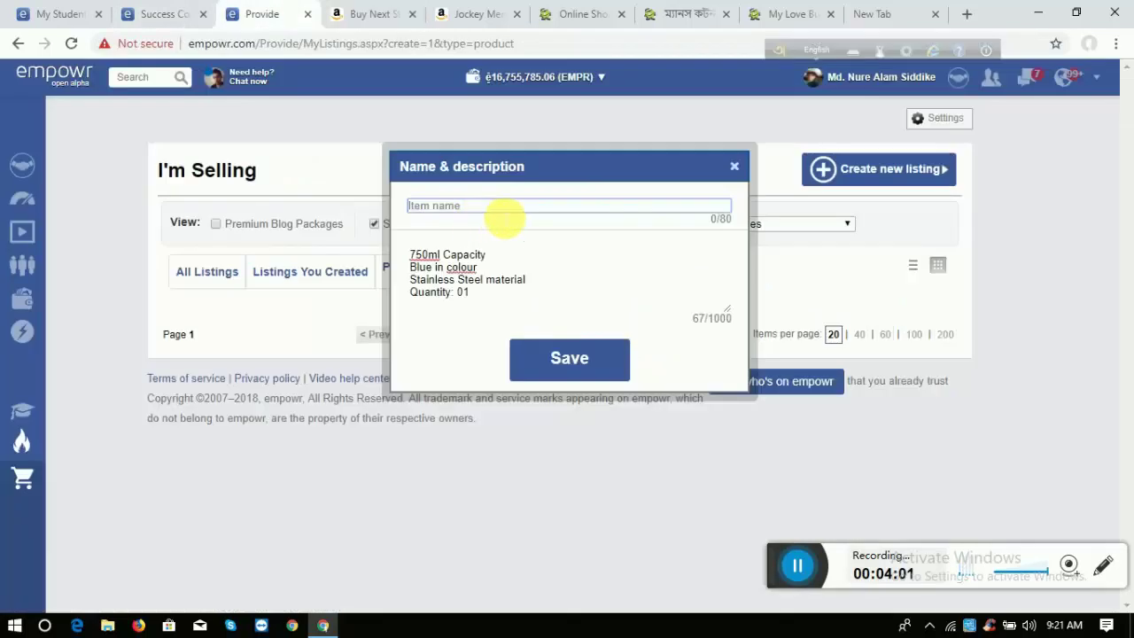
pyautogui.hotkey('ctrl', 'v')
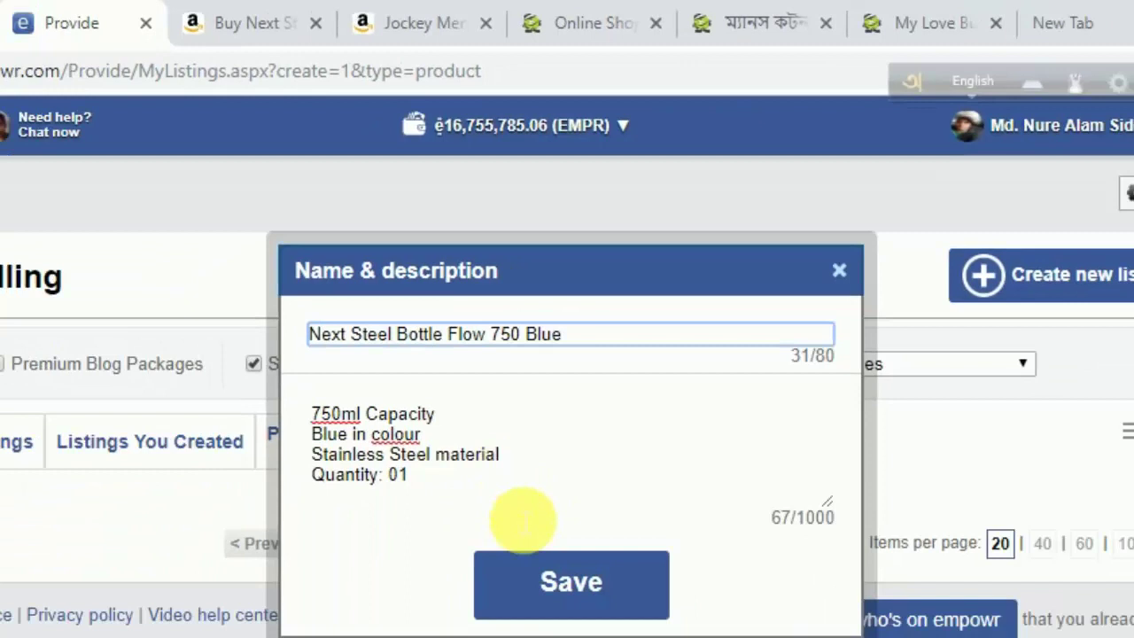
pyautogui.click(566, 637)
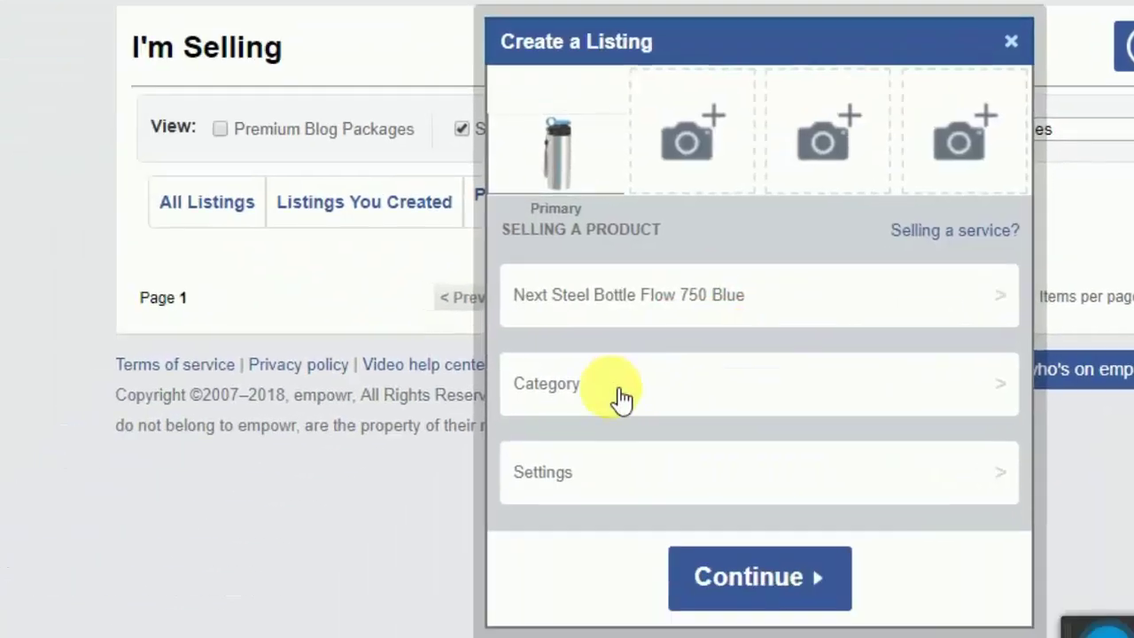
# Set the listing's category to the Home & garden subcategory and save it.
pyautogui.click(620, 397)
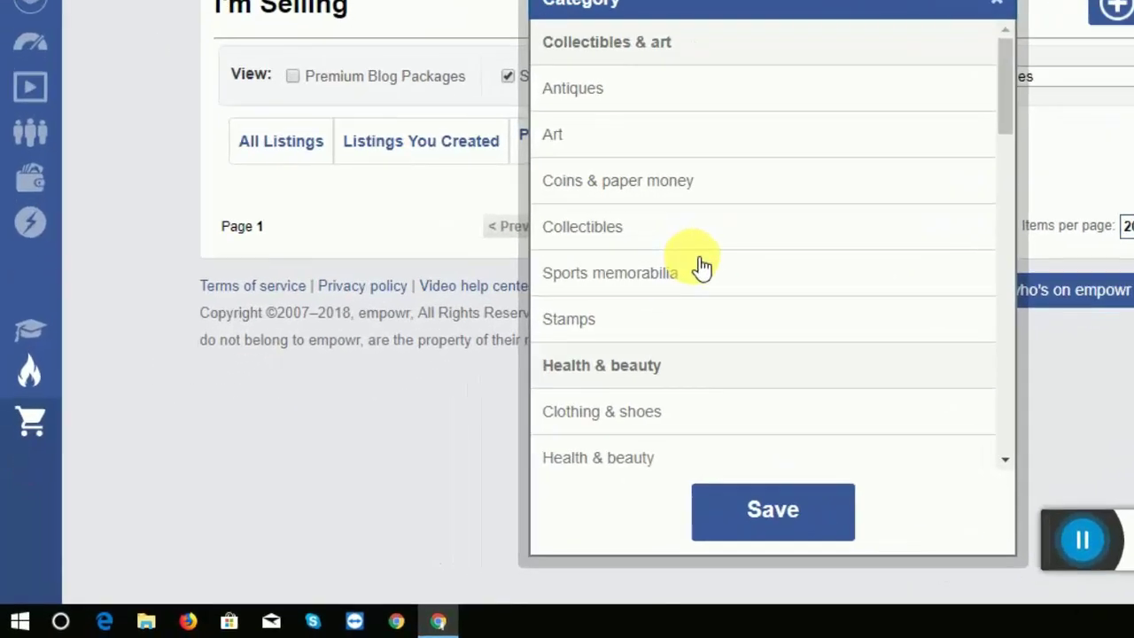
pyautogui.scroll(-4, 700, 266)
pyautogui.scroll(4, 700, 265)
pyautogui.scroll(-3, 700, 264)
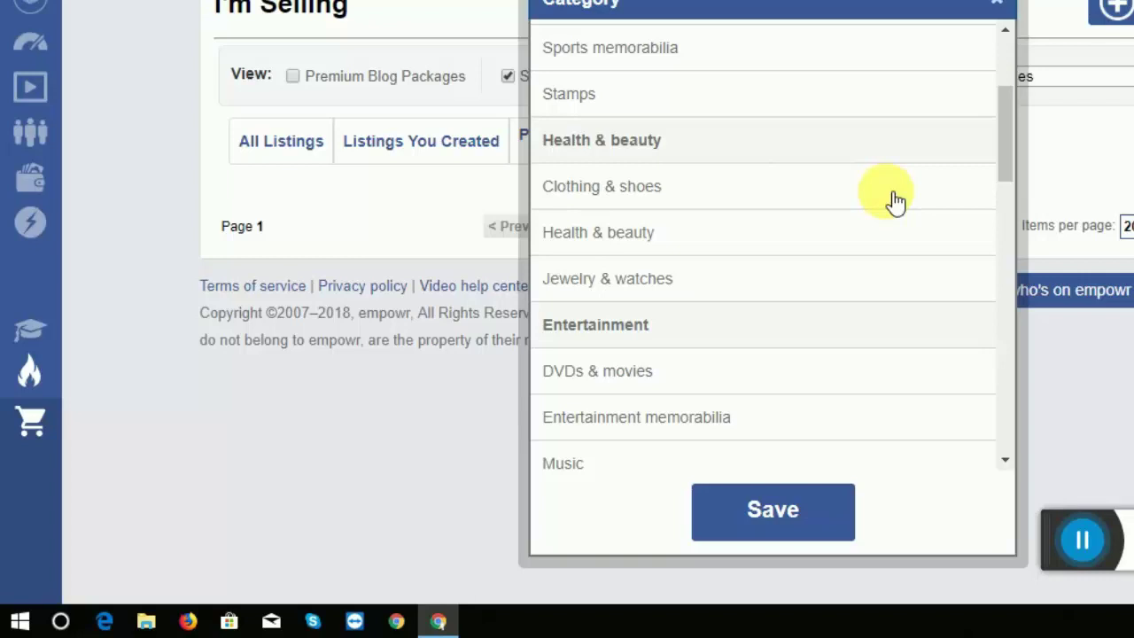
pyautogui.scroll(-2, 897, 202)
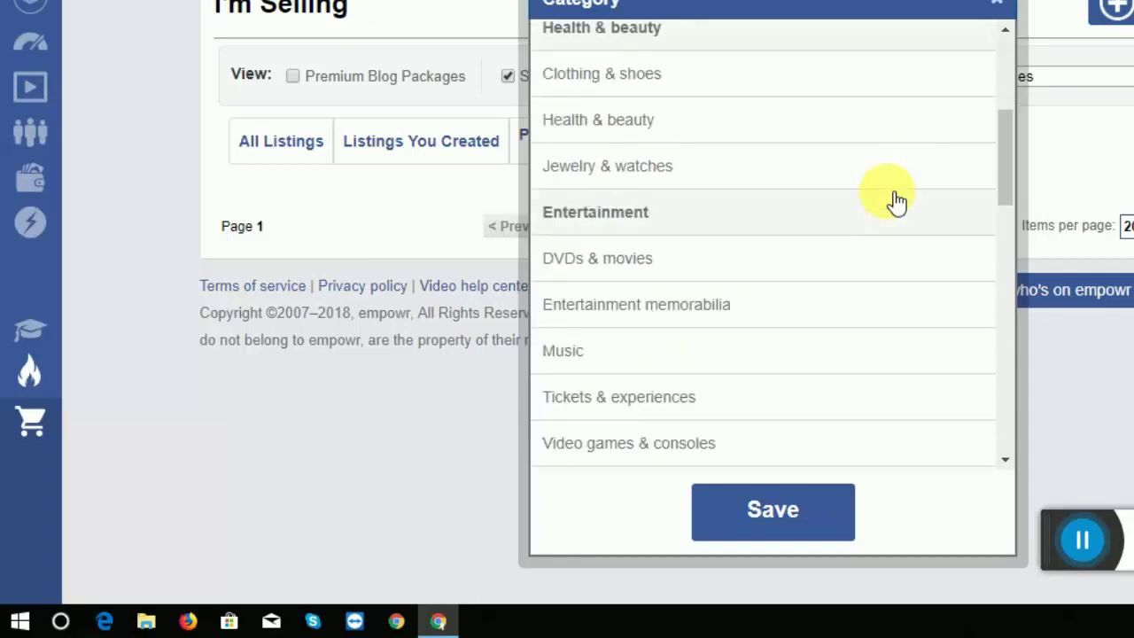
pyautogui.scroll(-2, 896, 202)
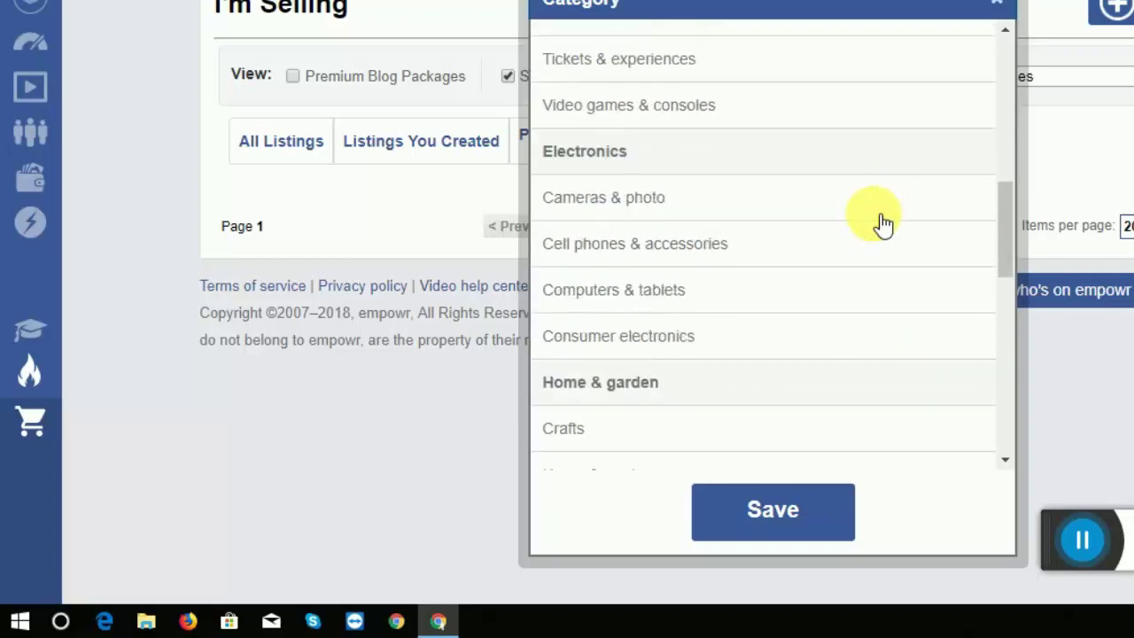
pyautogui.scroll(-2, 883, 225)
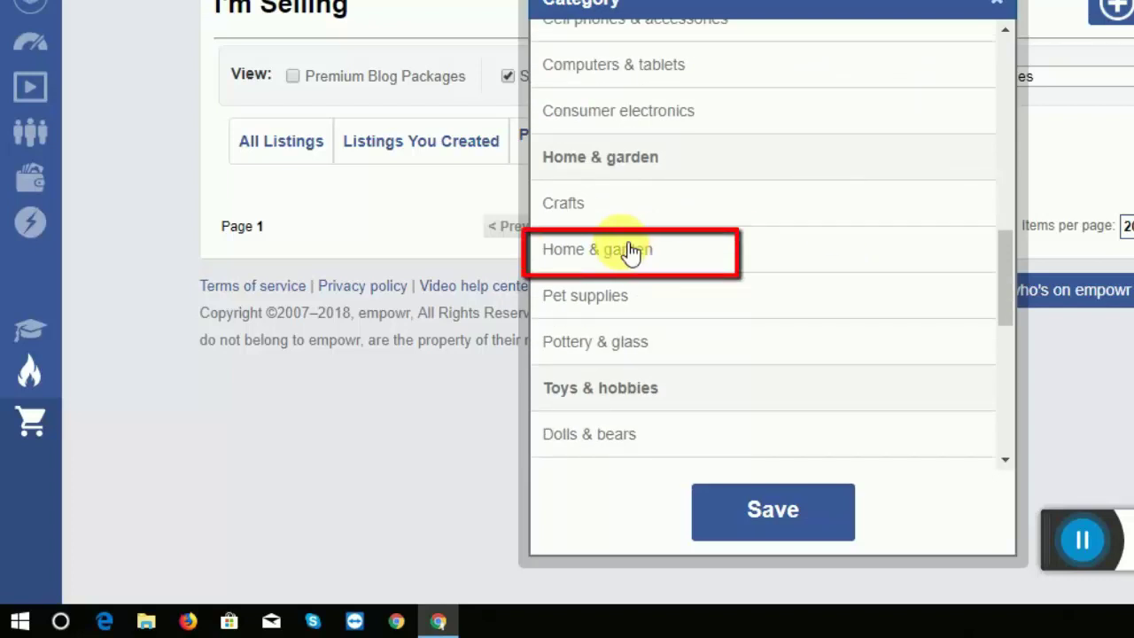
pyautogui.click(652, 250)
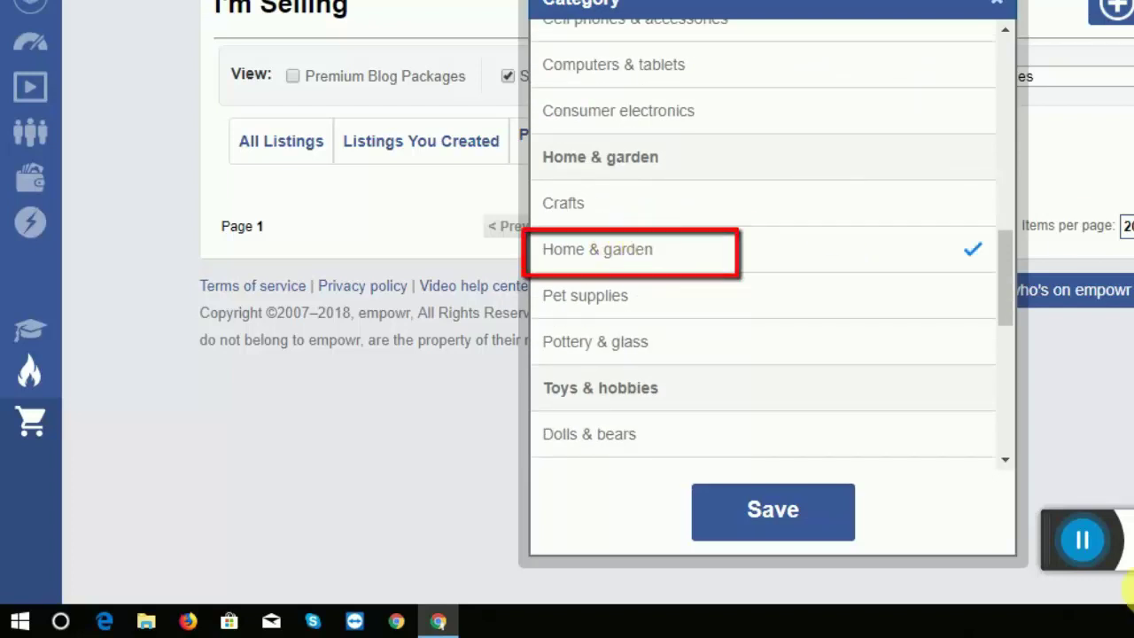
pyautogui.click(837, 512)
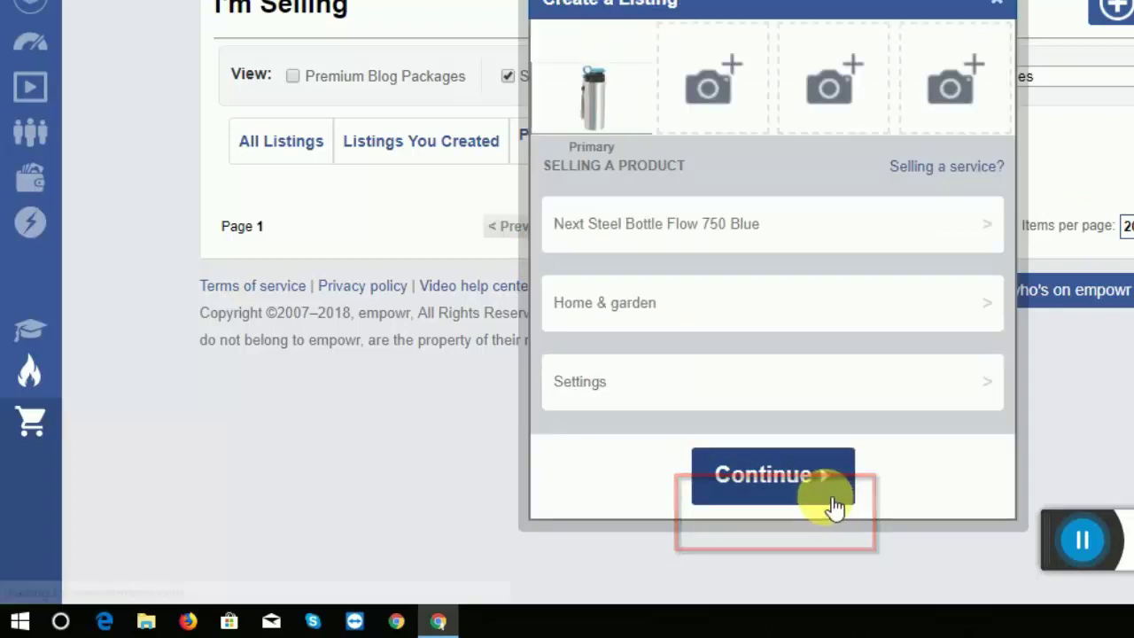
# Open the listing's settings and set the item to Sell only.
pyautogui.click(779, 380)
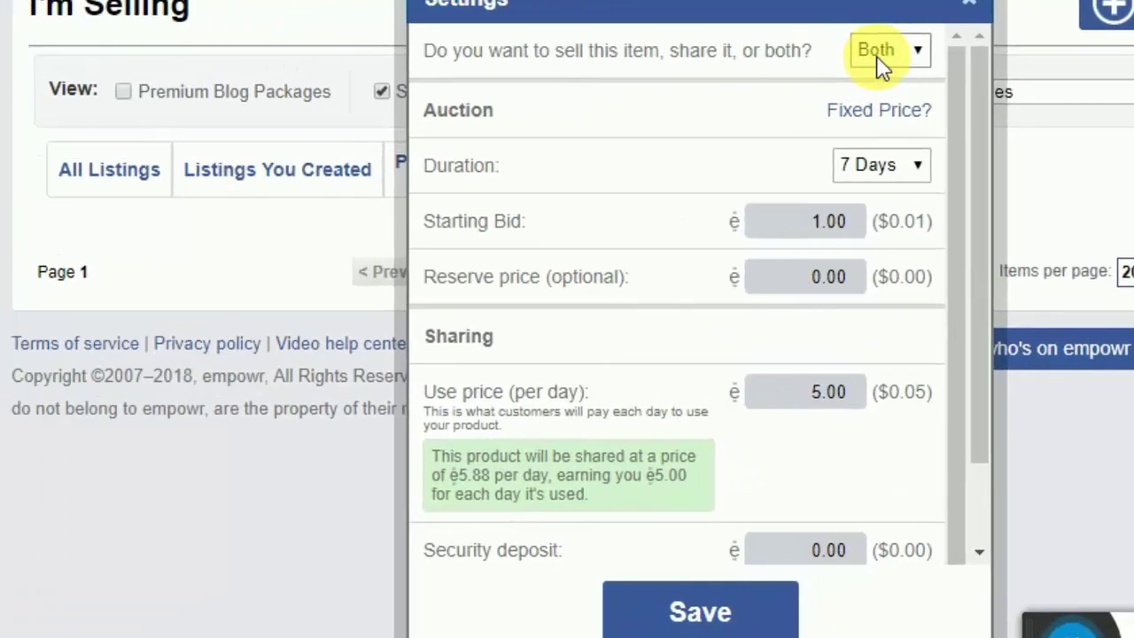
pyautogui.click(882, 62)
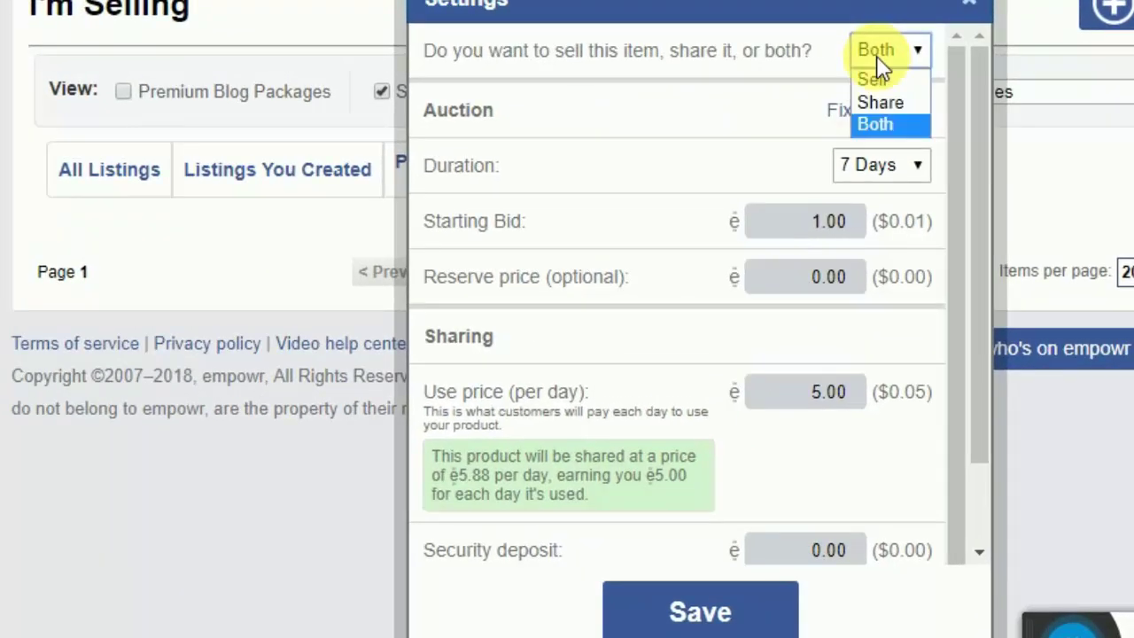
pyautogui.click(886, 82)
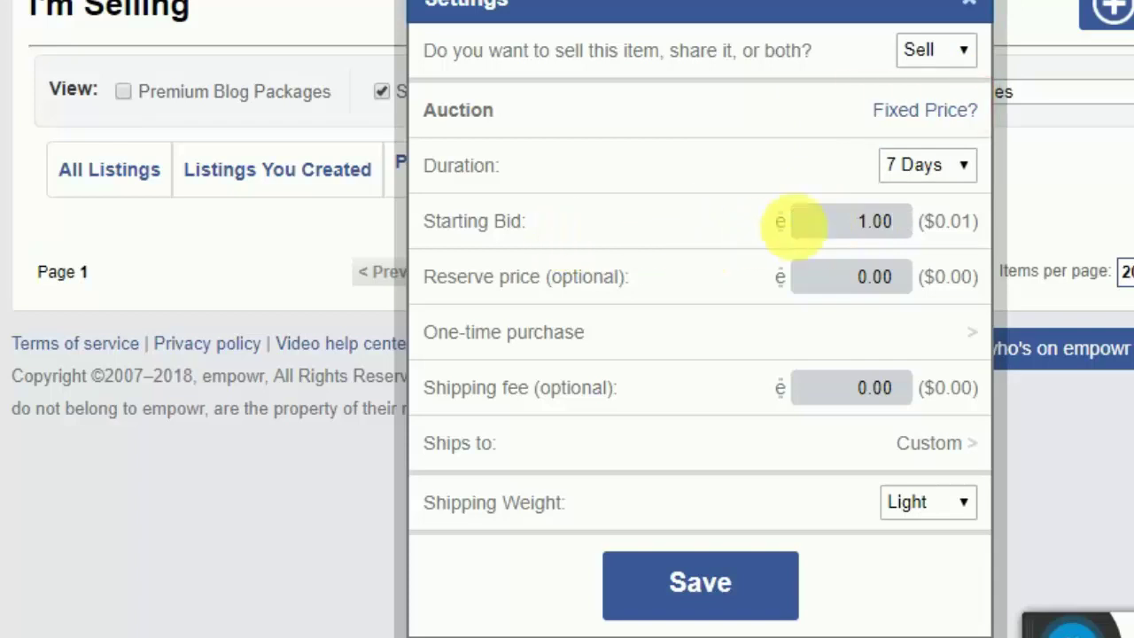
# Set the auction's optional reserve price to 500.00.
pyautogui.click(831, 232)
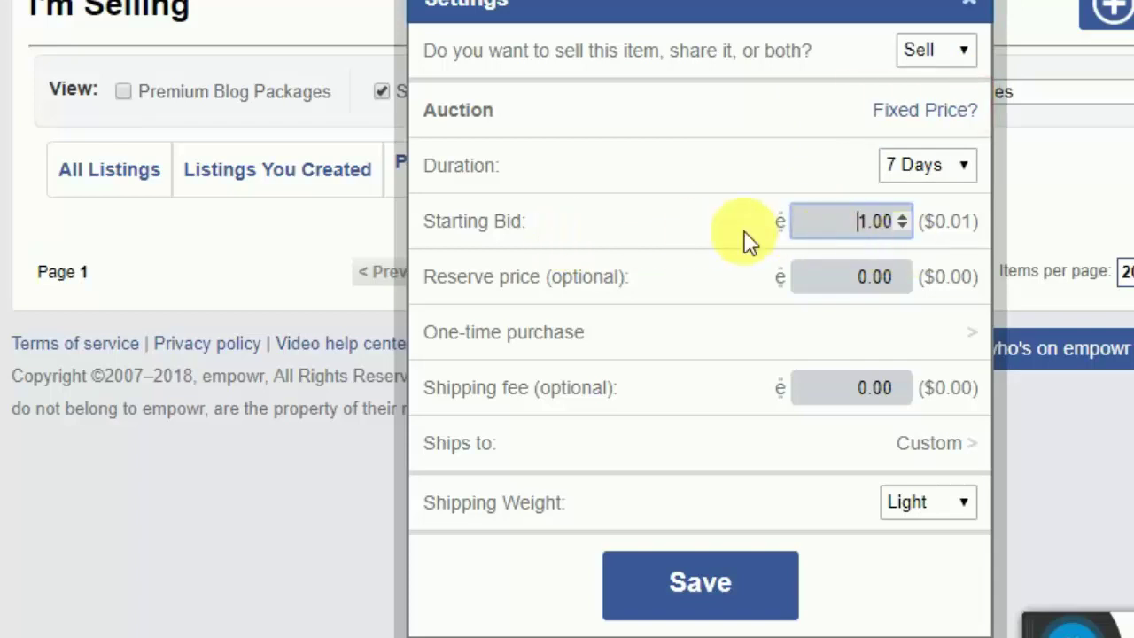
pyautogui.click(844, 299)
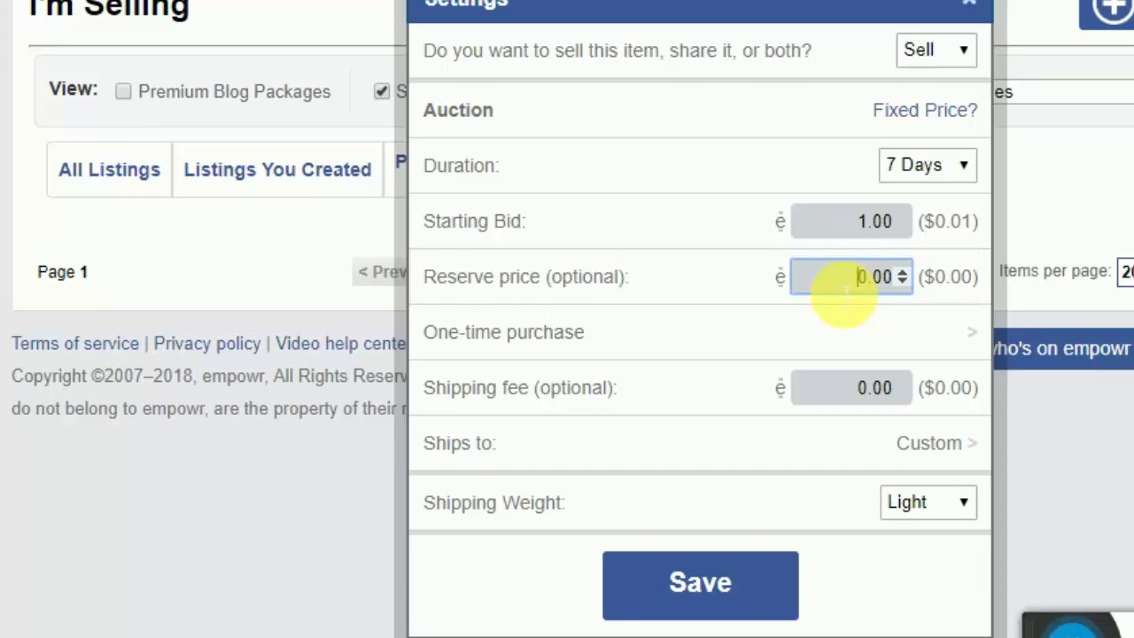
pyautogui.write('500')
pyautogui.press('BackSpace')
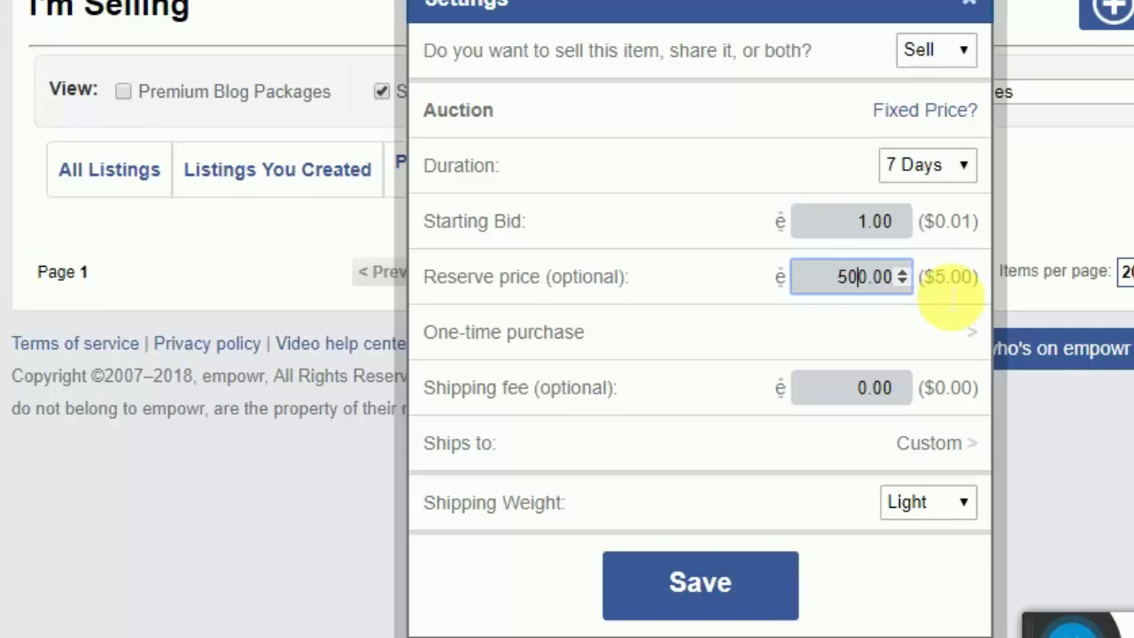
# Set the auction's optional shipping fee to 10.00.
pyautogui.click(824, 390)
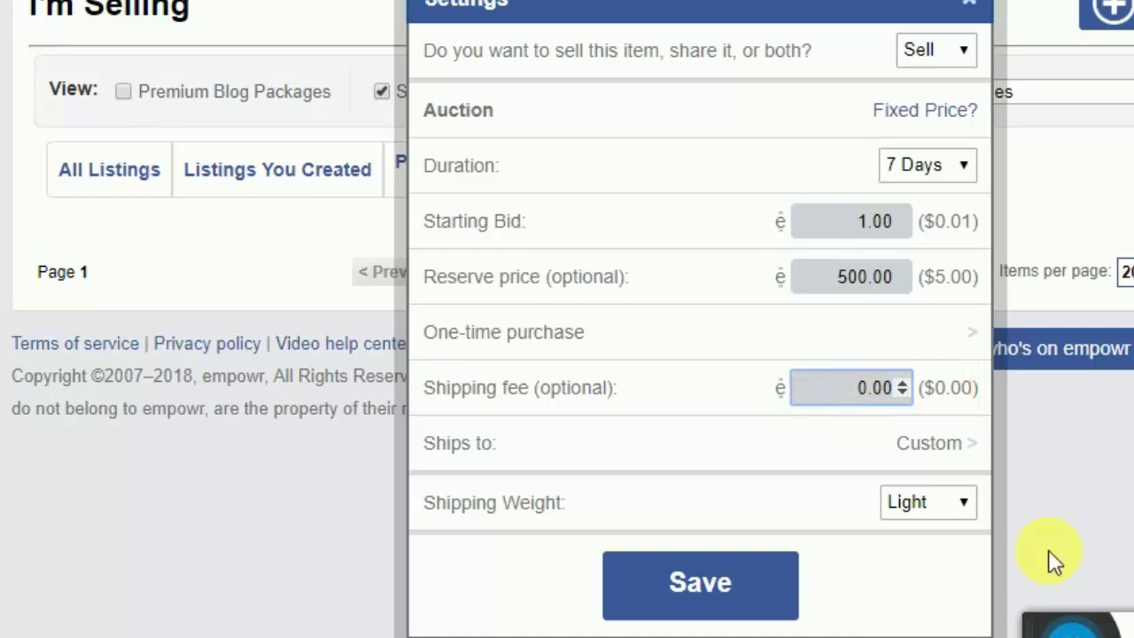
pyautogui.click(1074, 625)
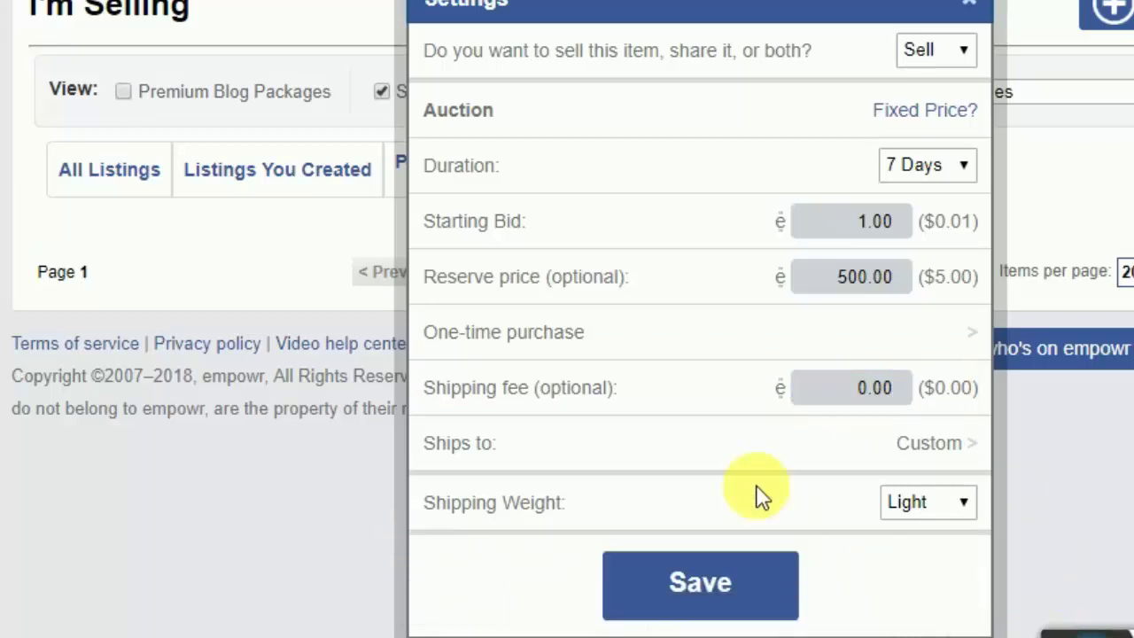
pyautogui.click(837, 396)
pyautogui.write('1')
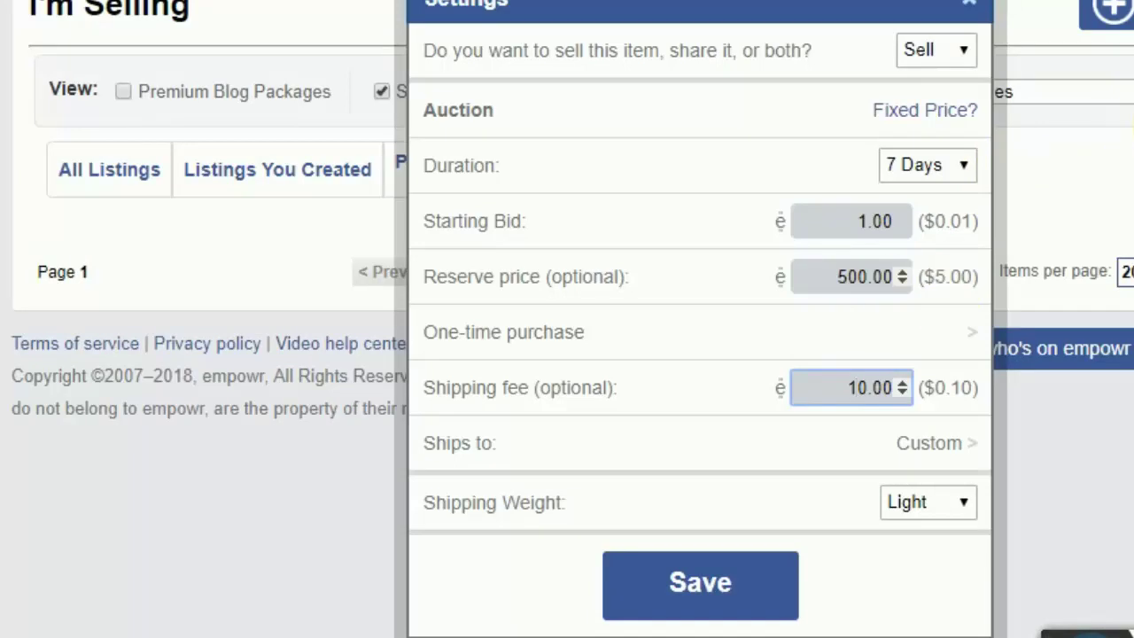
# Restrict the item's shipping to the country India and save the listing's settings.
pyautogui.click(859, 223)
pyautogui.click(698, 571)
pyautogui.click(620, 430)
pyautogui.click(963, 443)
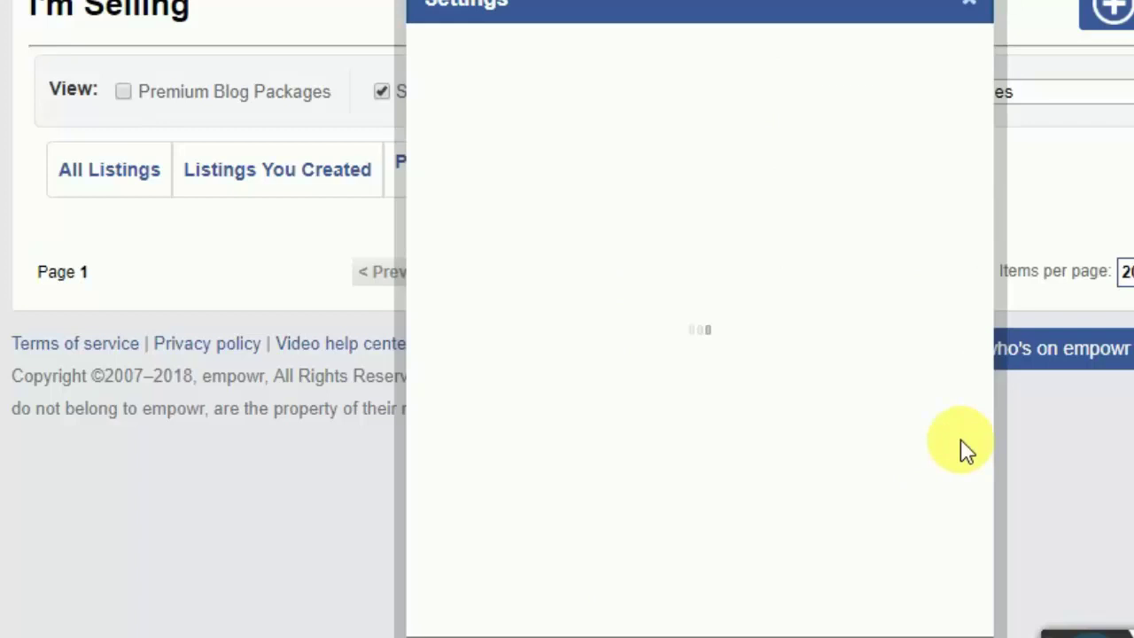
pyautogui.click(661, 140)
pyautogui.write('india')
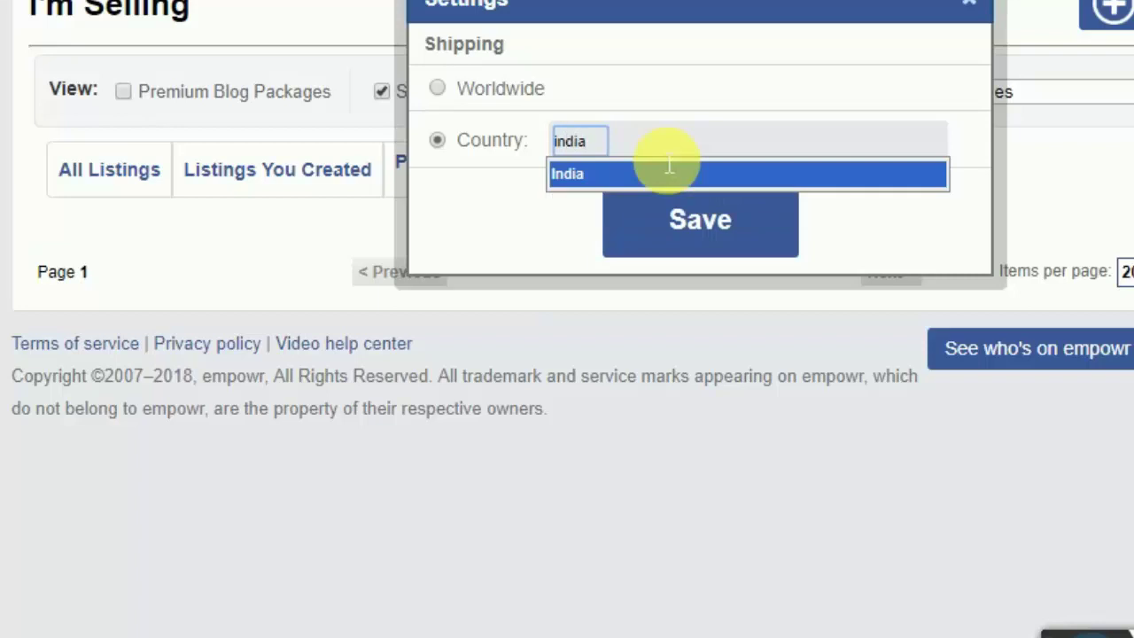
pyautogui.click(658, 170)
pyautogui.click(693, 234)
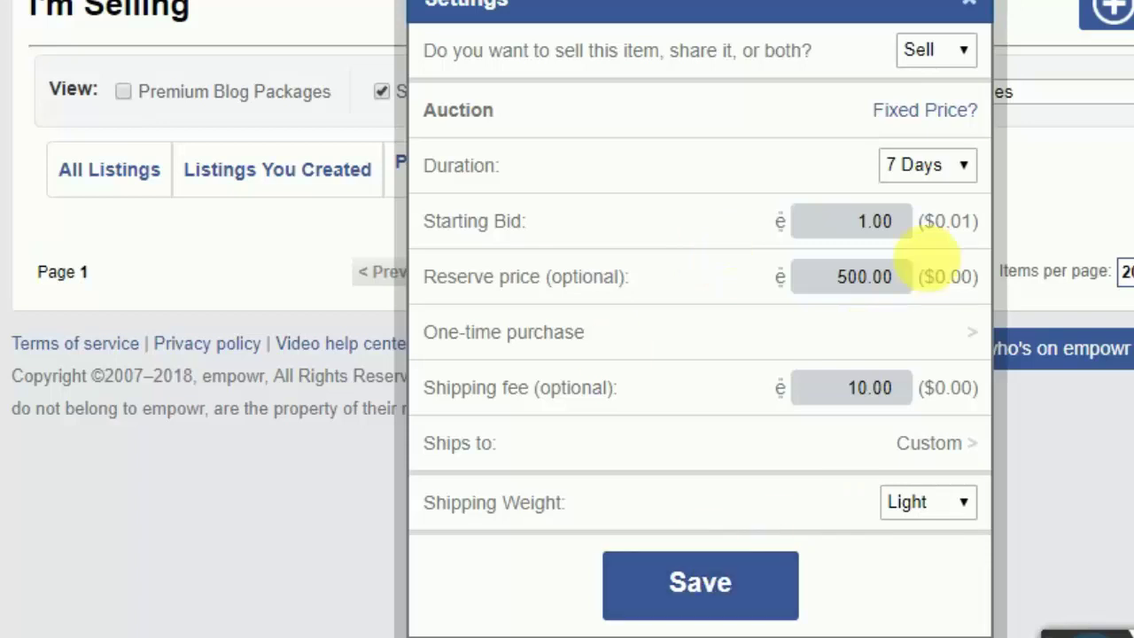
pyautogui.click(802, 575)
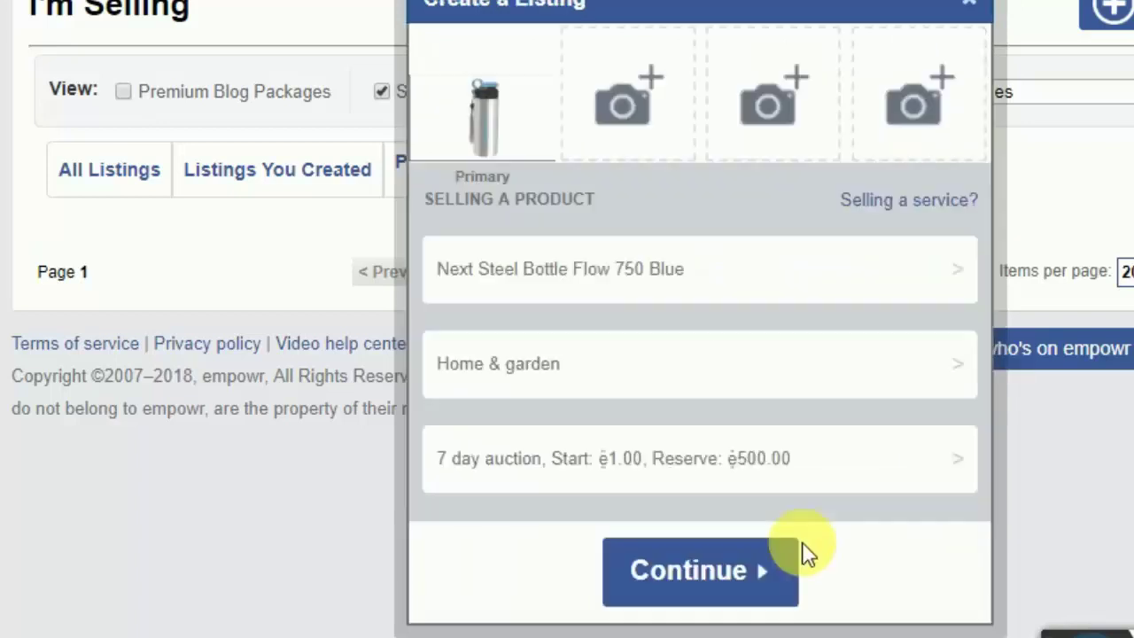
pyautogui.click(655, 282)
pyautogui.click(682, 220)
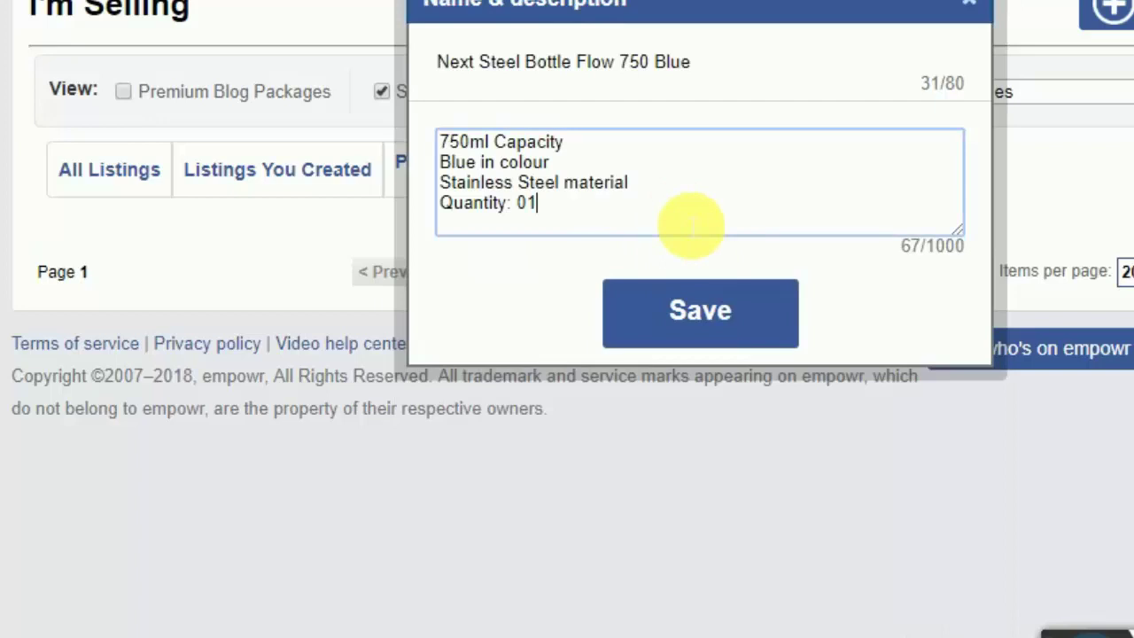
pyautogui.write('01658755')
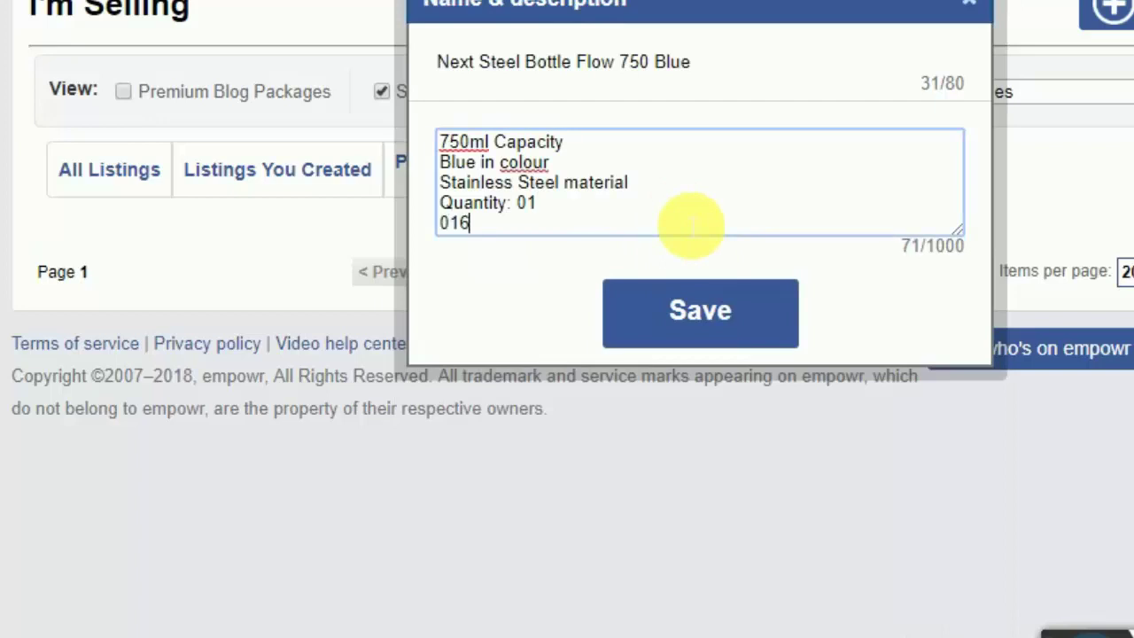
pyautogui.press('BackSpace')
pyautogui.press('BackSpace')
pyautogui.press('BackSpace')
pyautogui.press('BackSpace')
pyautogui.press('BackSpace')
pyautogui.press('BackSpace')
pyautogui.press('BackSpace')
pyautogui.press('BackSpace')
pyautogui.press('BackSpace')
pyautogui.write('1')
pyautogui.press('Return')
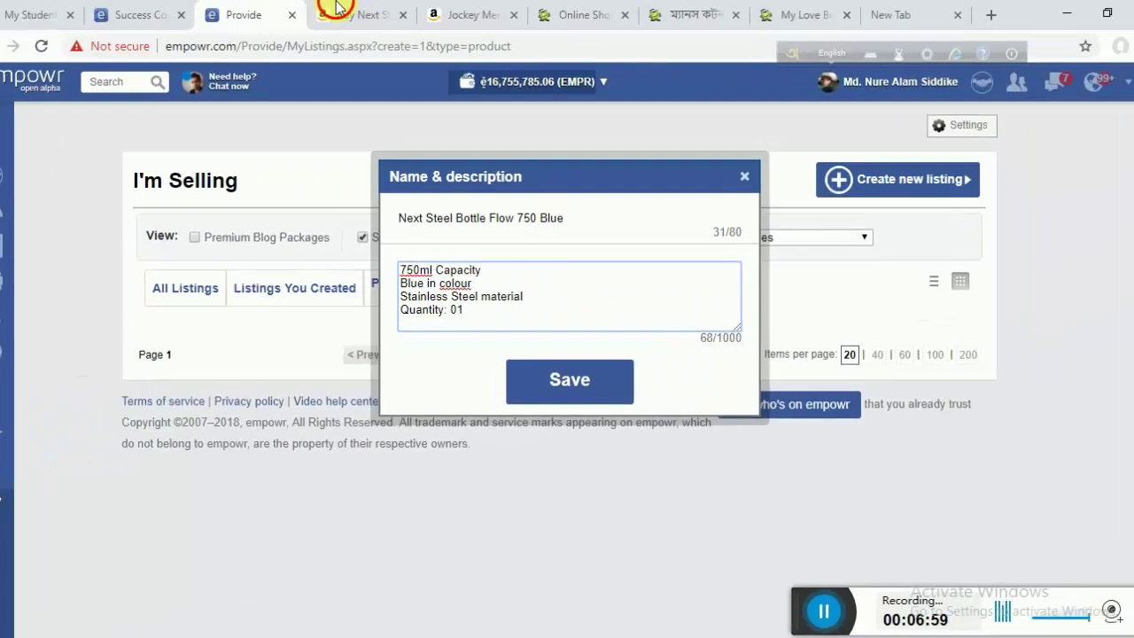
pyautogui.click(431, 12)
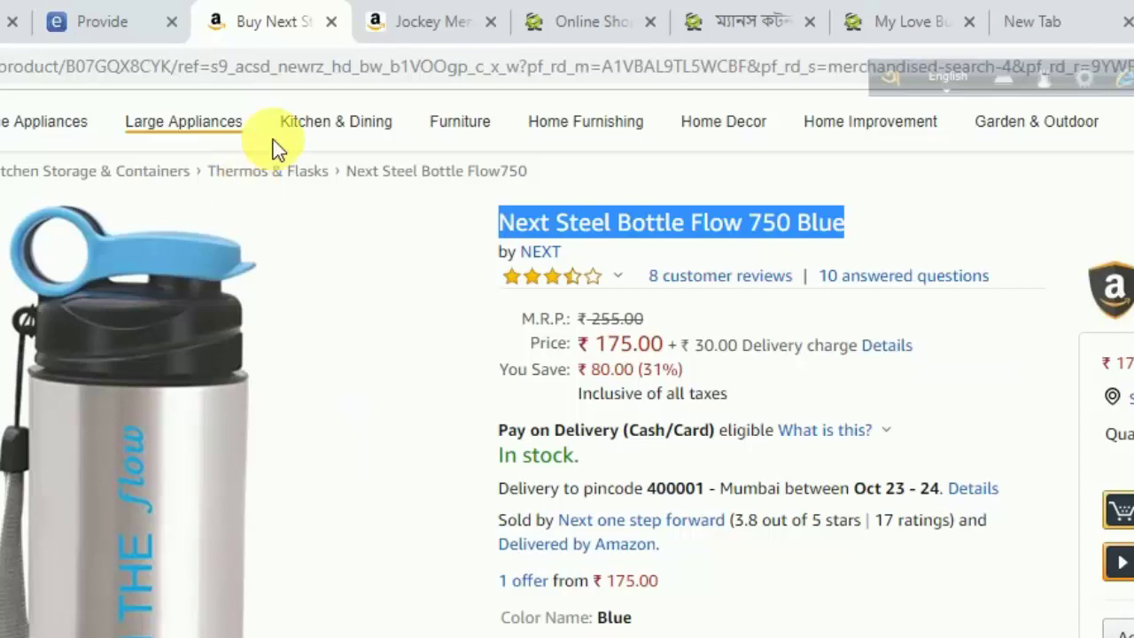
pyautogui.click(160, 22)
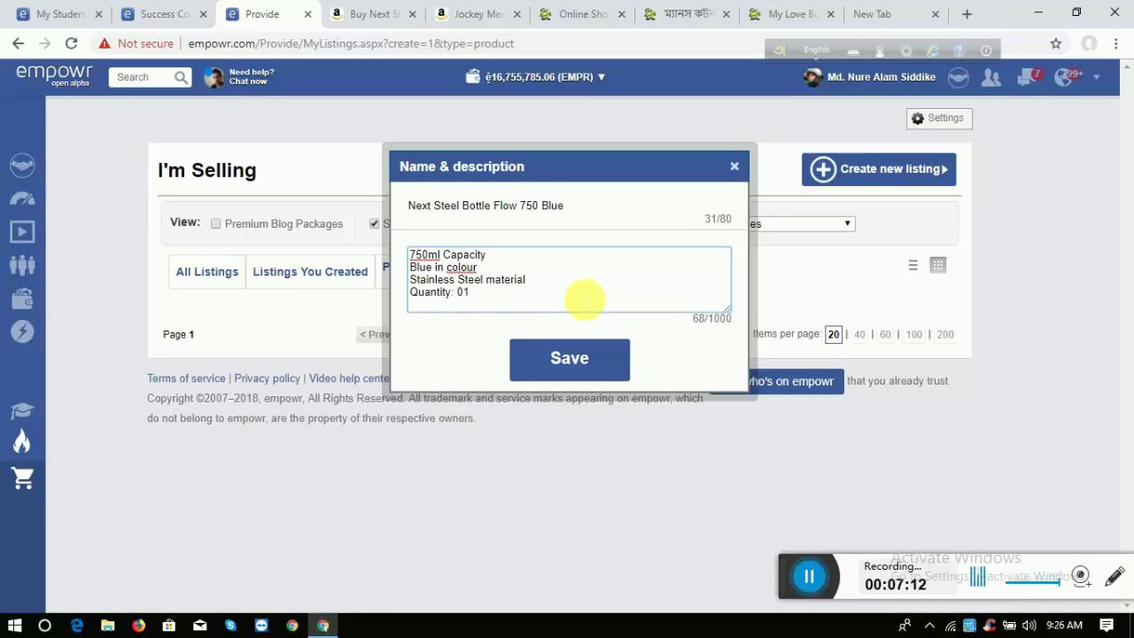
pyautogui.click(568, 358)
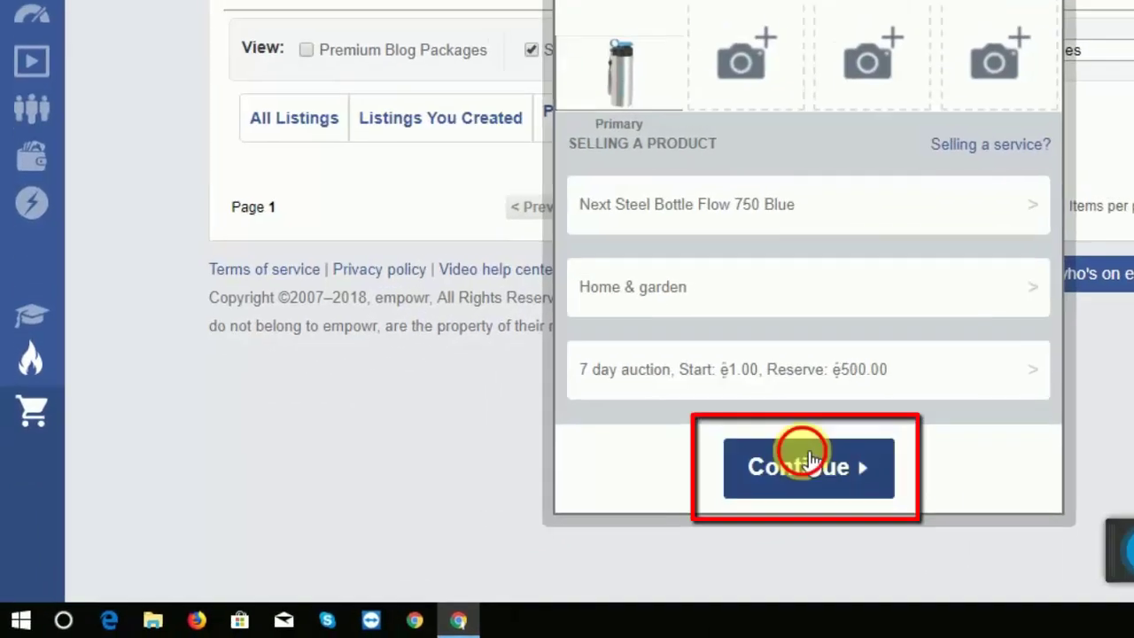
# Continue to the listing summary, agree to the Terms & Conditions and put the bottle up for sale.
pyautogui.click(570, 517)
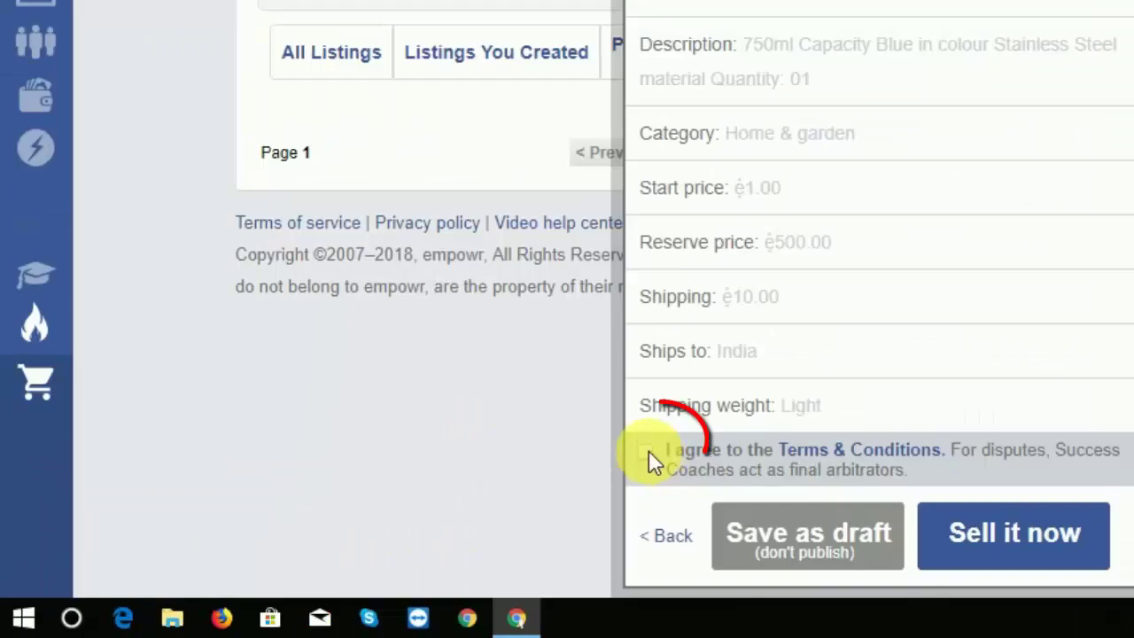
pyautogui.click(646, 453)
pyautogui.click(967, 523)
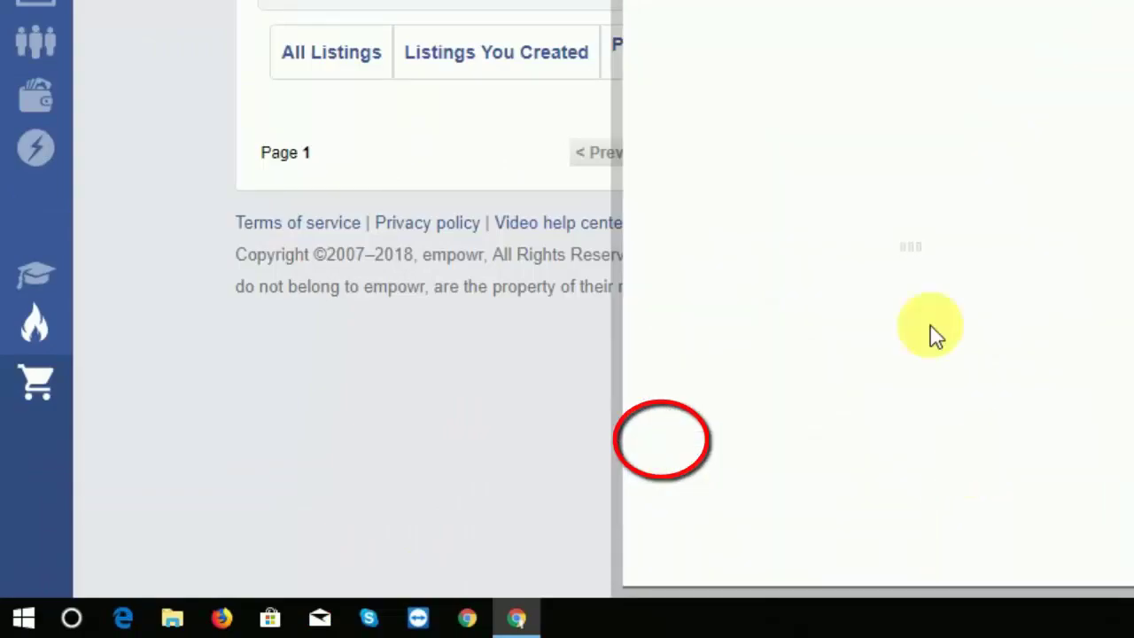
# Enter "shipy by amazon currier" as the shipping details note for the buyer.
pyautogui.click(870, 260)
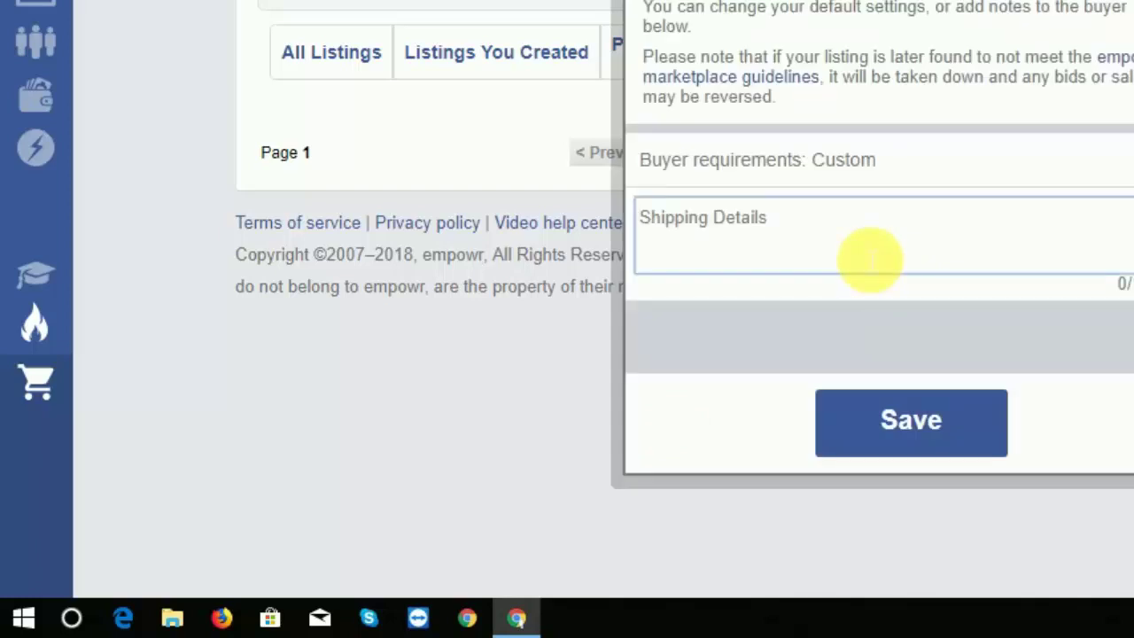
pyautogui.write('s')
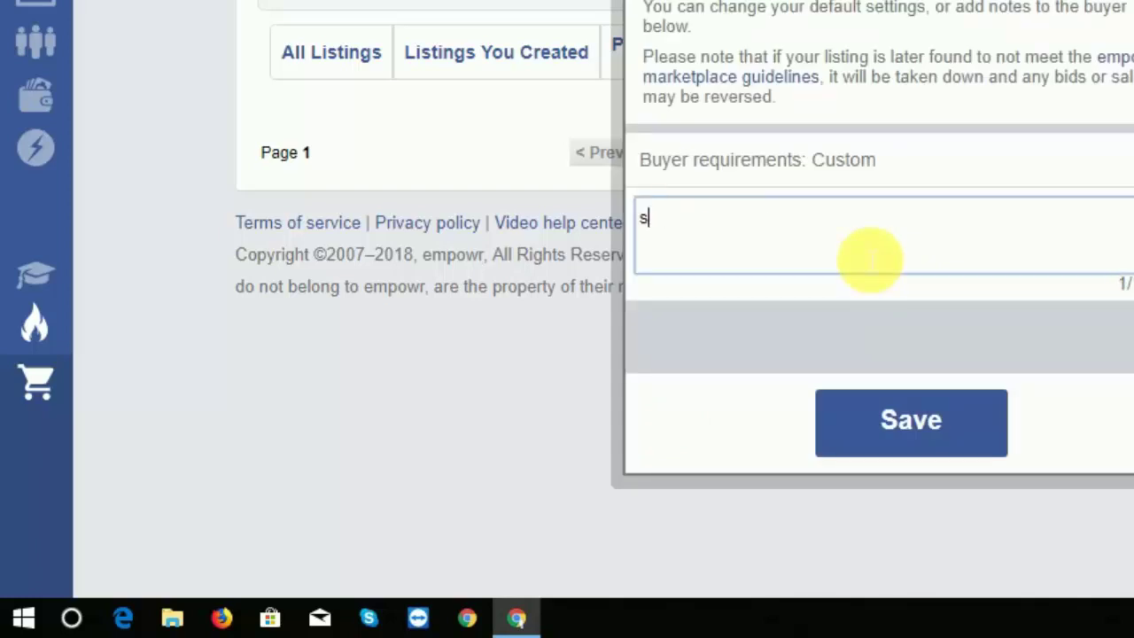
pyautogui.write('hipy b')
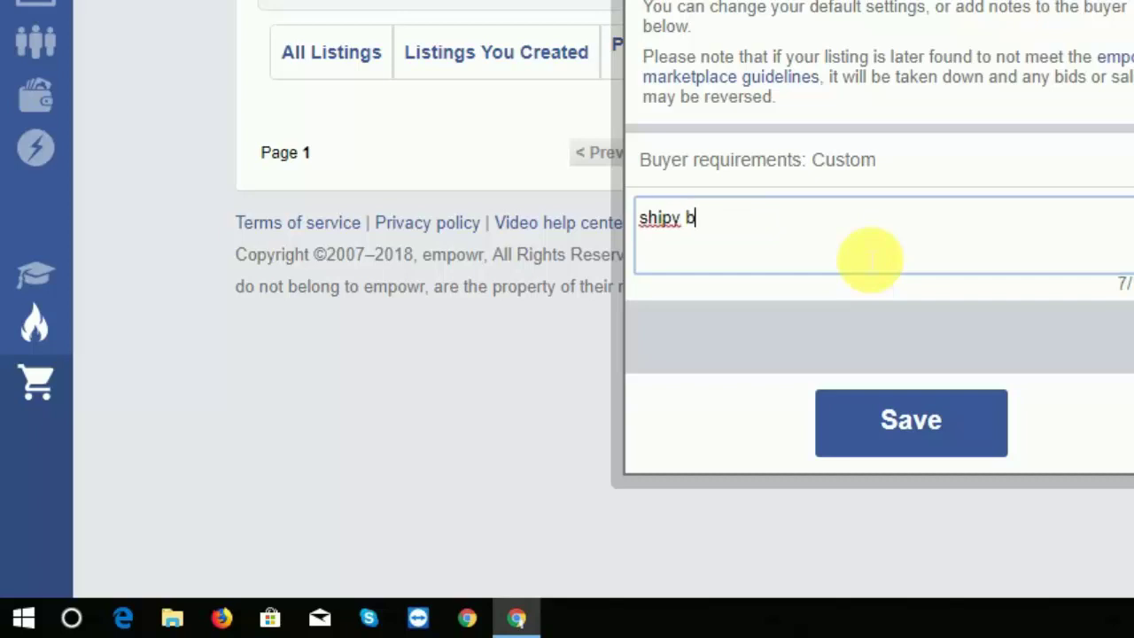
pyautogui.write('y am,a')
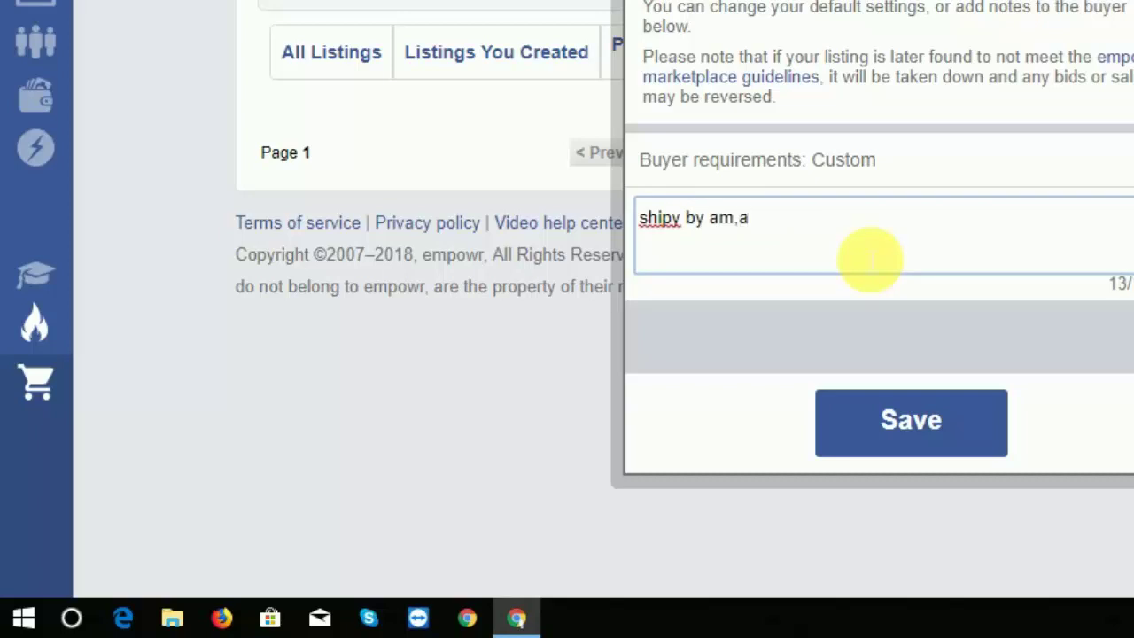
pyautogui.press('BackSpace')
pyautogui.press('BackSpace')
pyautogui.write('azon currier')
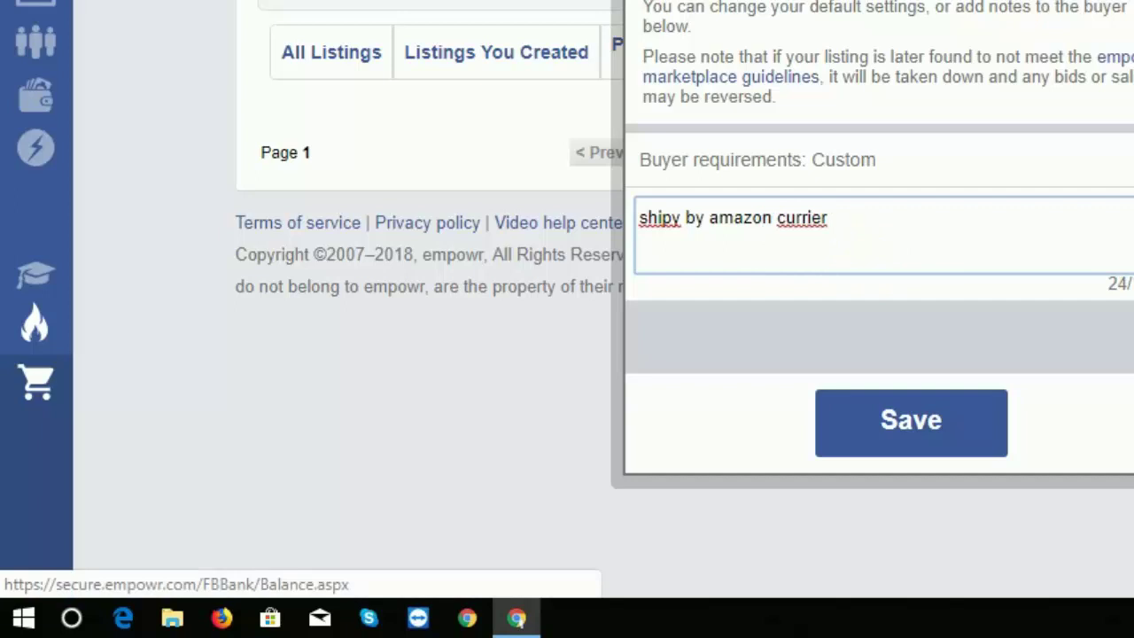
# Correct the shipping details note to "ship by amazon Currier" and save it.
pyautogui.click(665, 221)
pyautogui.rightClick(664, 219)
pyautogui.click(707, 241)
pyautogui.rightClick(792, 221)
pyautogui.press('Escape')
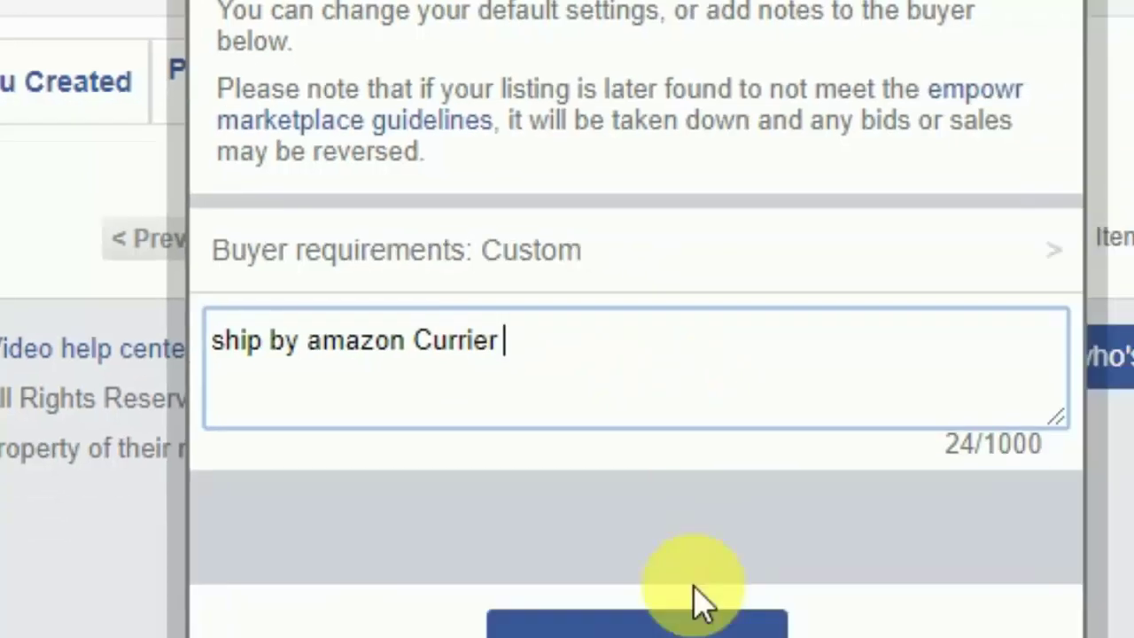
pyautogui.click(671, 600)
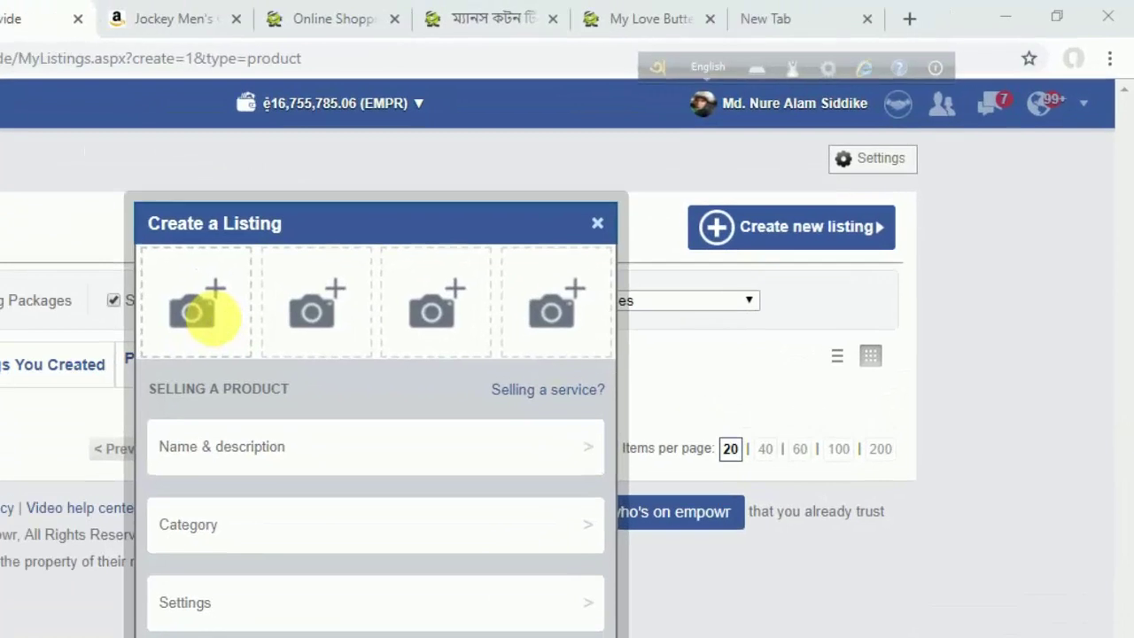
# Upload the yellow T-shirt picture from the Desktop as the new listing's first photo.
pyautogui.click(245, 294)
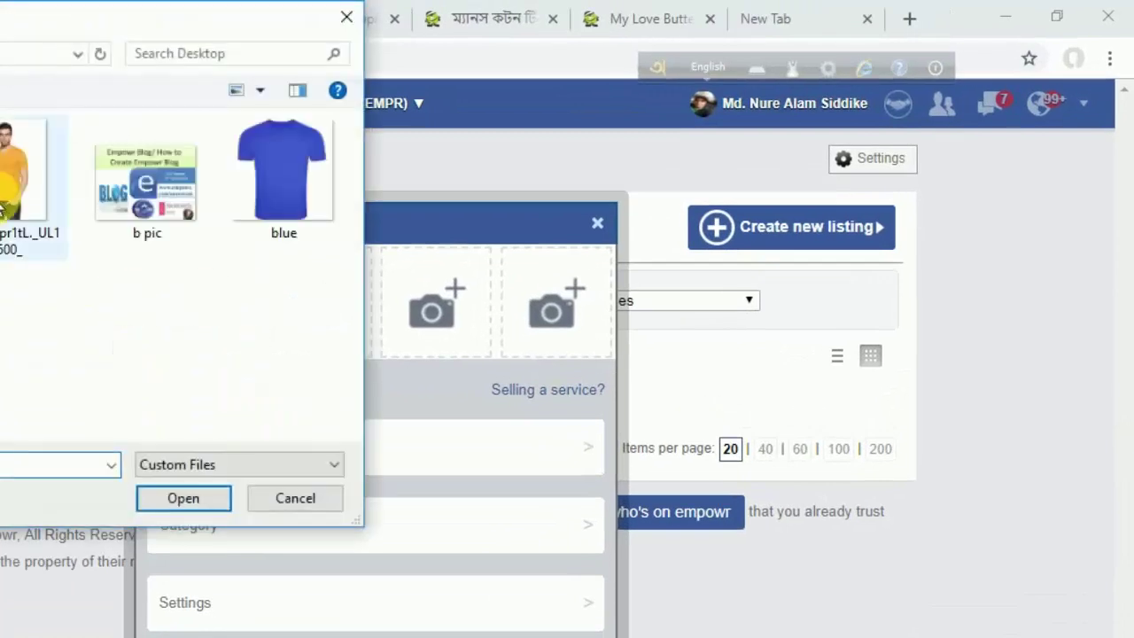
pyautogui.doubleClick(110, 231)
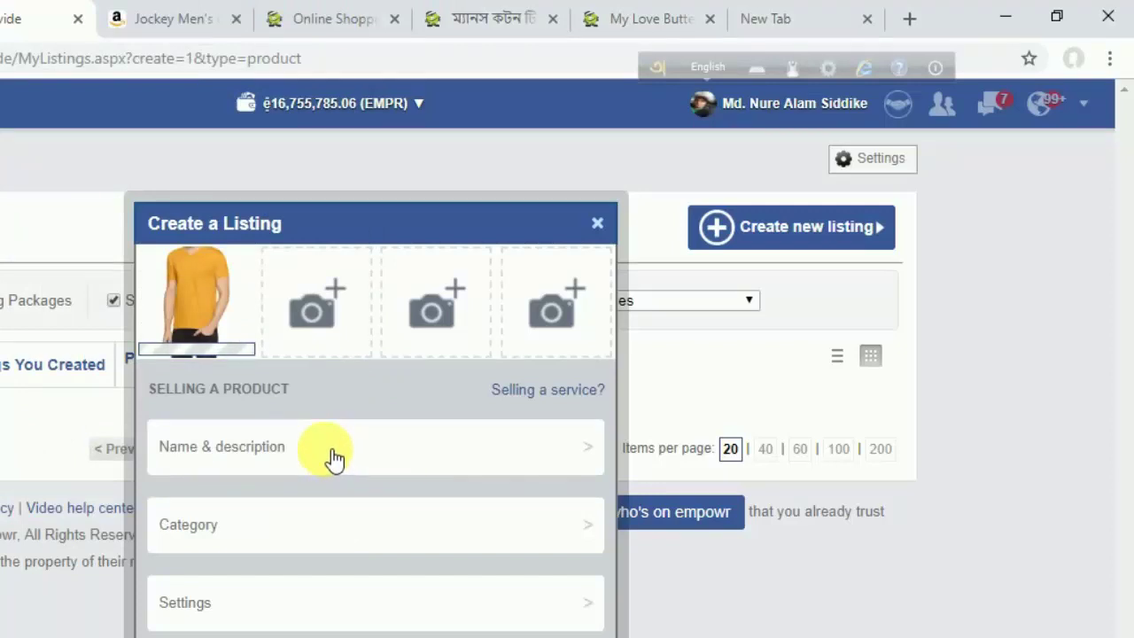
# Copy all the product feature bullet points from the Jockey Men's Cotton T-Shirt page on Amazon.
pyautogui.click(168, 12)
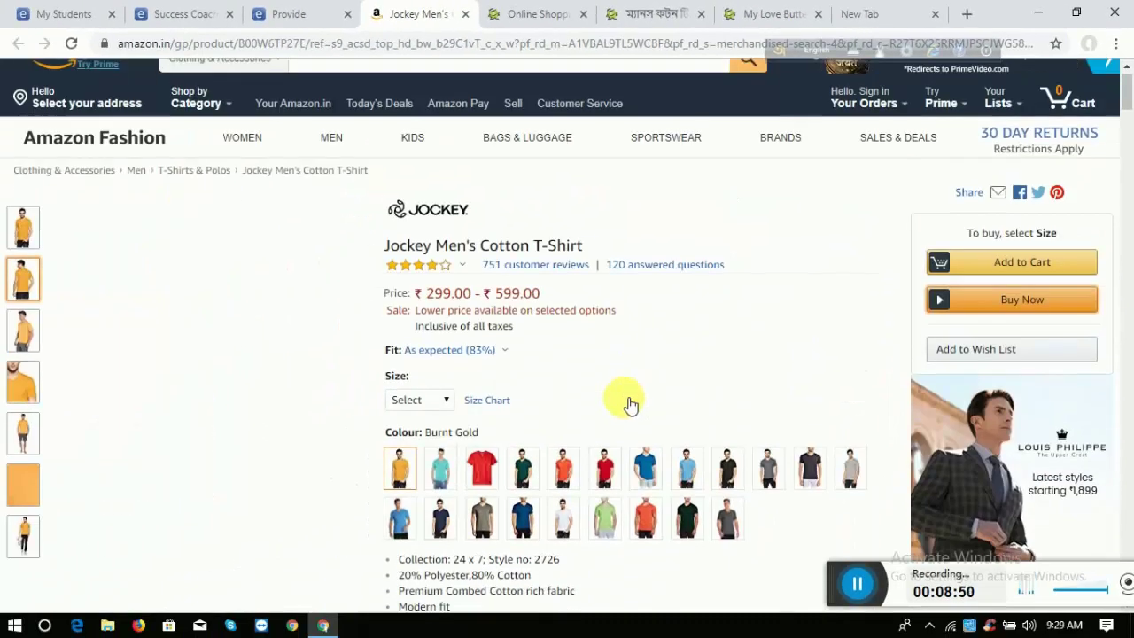
pyautogui.scroll(-3, 629, 404)
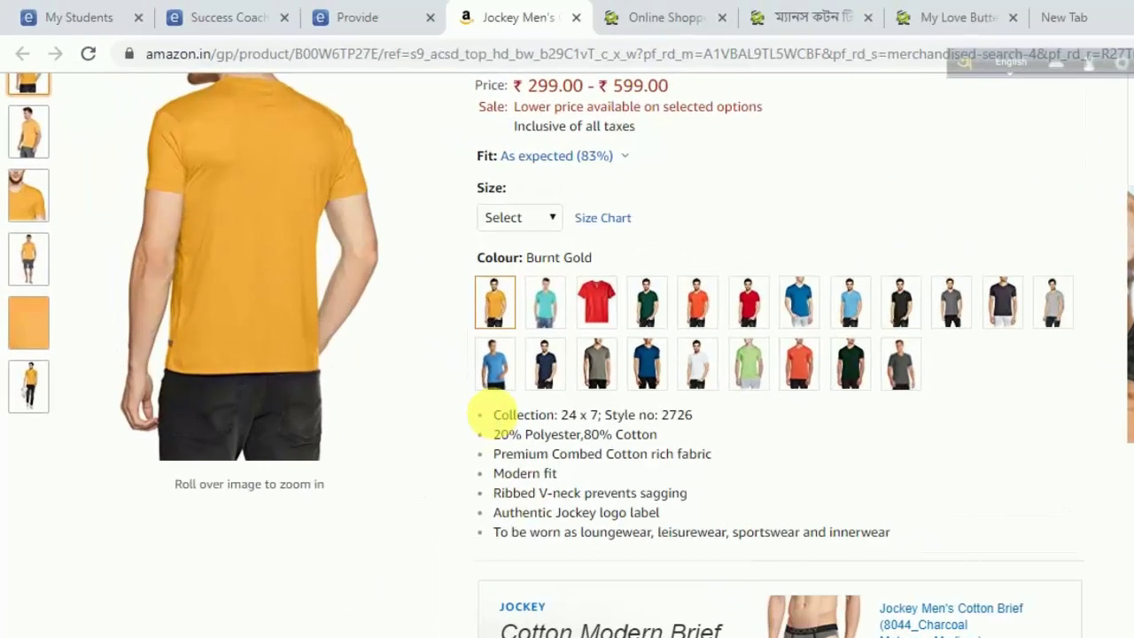
pyautogui.moveTo(398, 337); pyautogui.dragTo(504, 394)
pyautogui.moveTo(680, 559); pyautogui.dragTo(1010, 611)
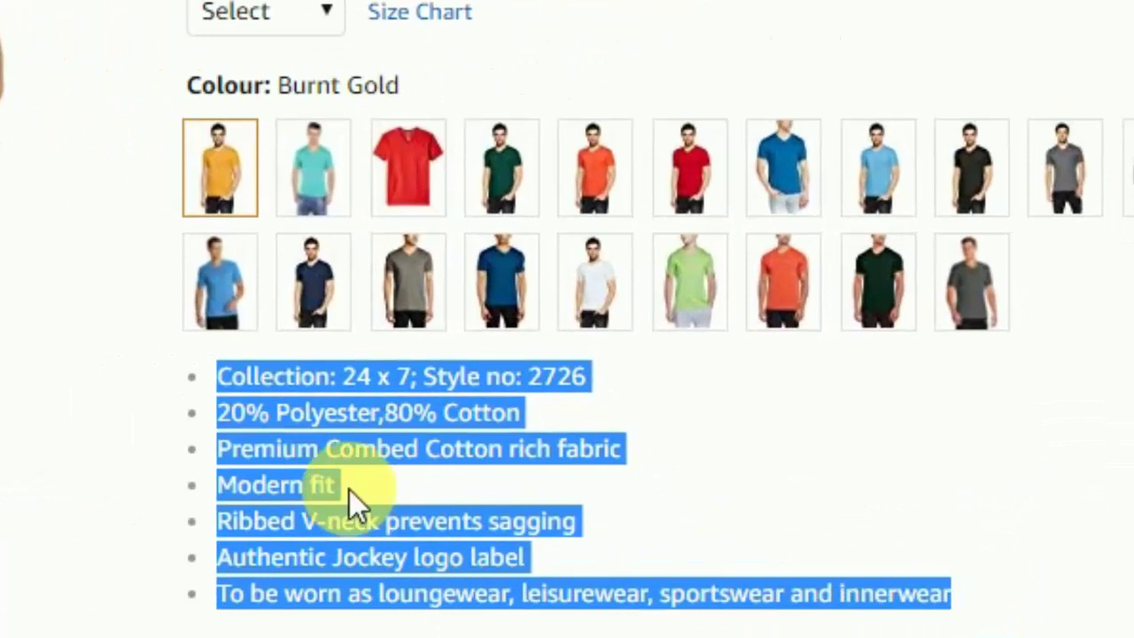
pyautogui.rightClick(323, 453)
pyautogui.click(379, 473)
pyautogui.click(282, 534)
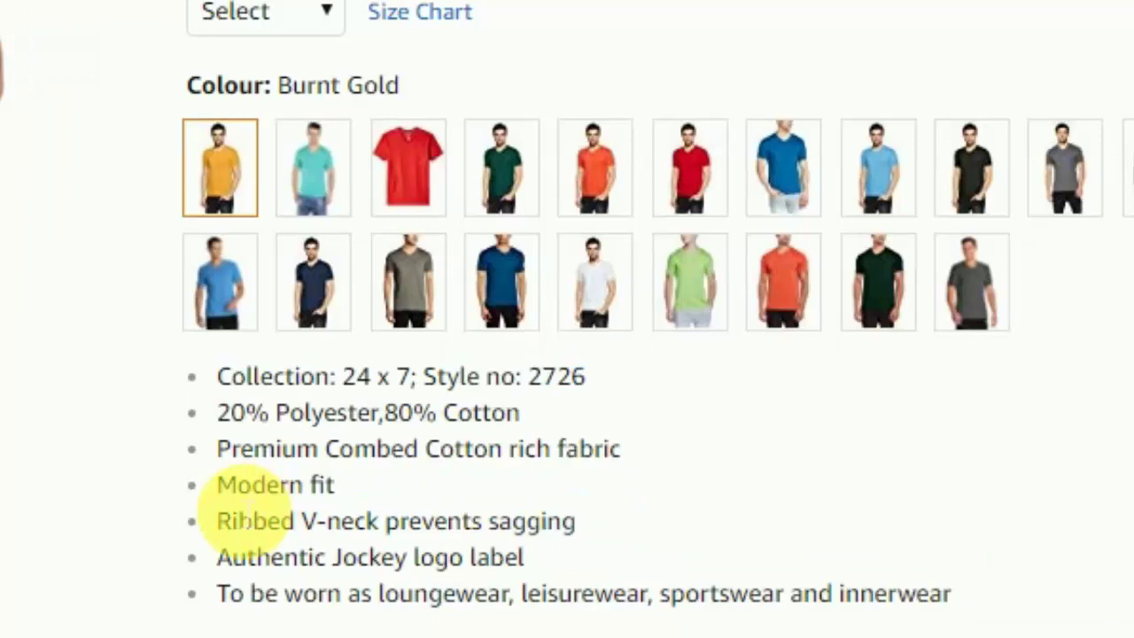
# Paste the copied T-shirt features into the new empowr listing's short description and add blank lines below them.
pyautogui.moveTo(2, 71)
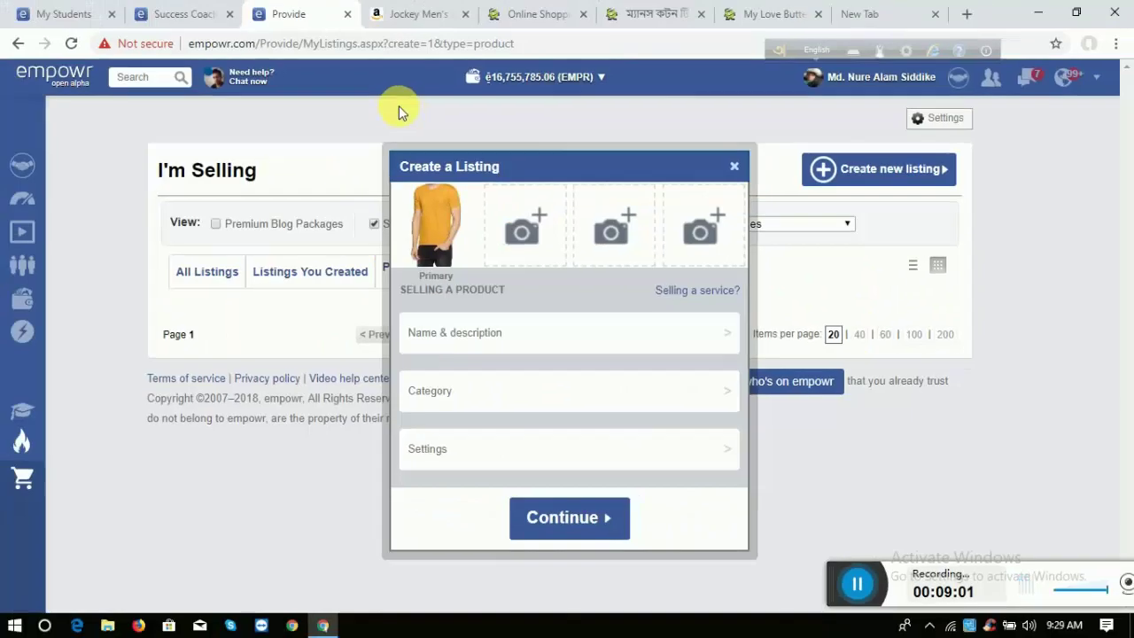
pyautogui.click(468, 337)
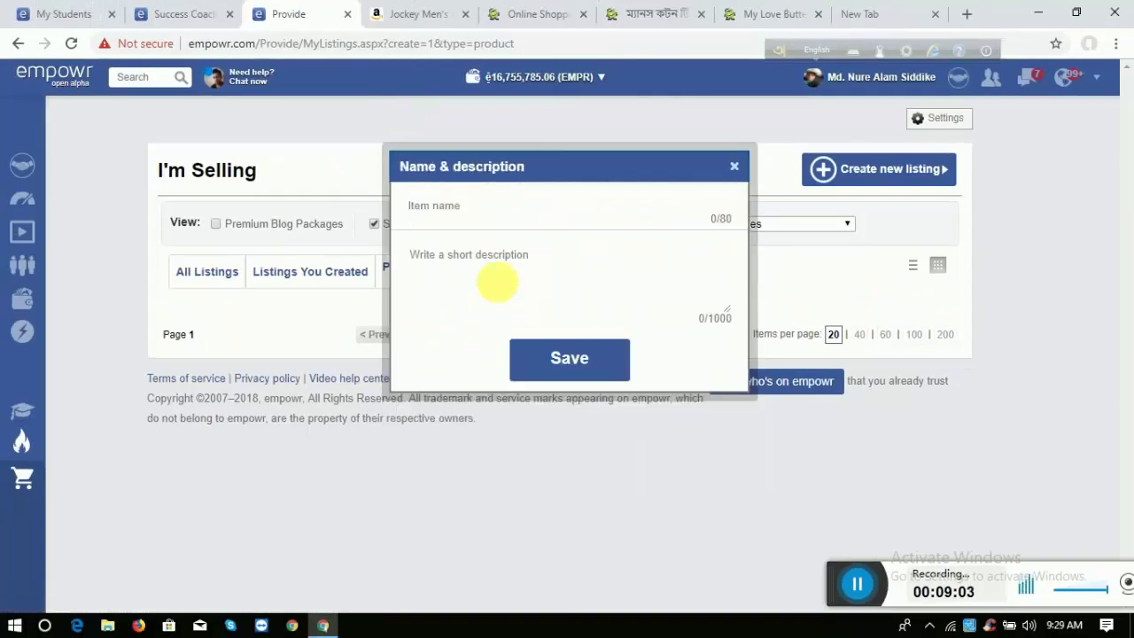
pyautogui.rightClick(491, 270)
pyautogui.click(526, 400)
pyautogui.press('Return')
pyautogui.press('Return')
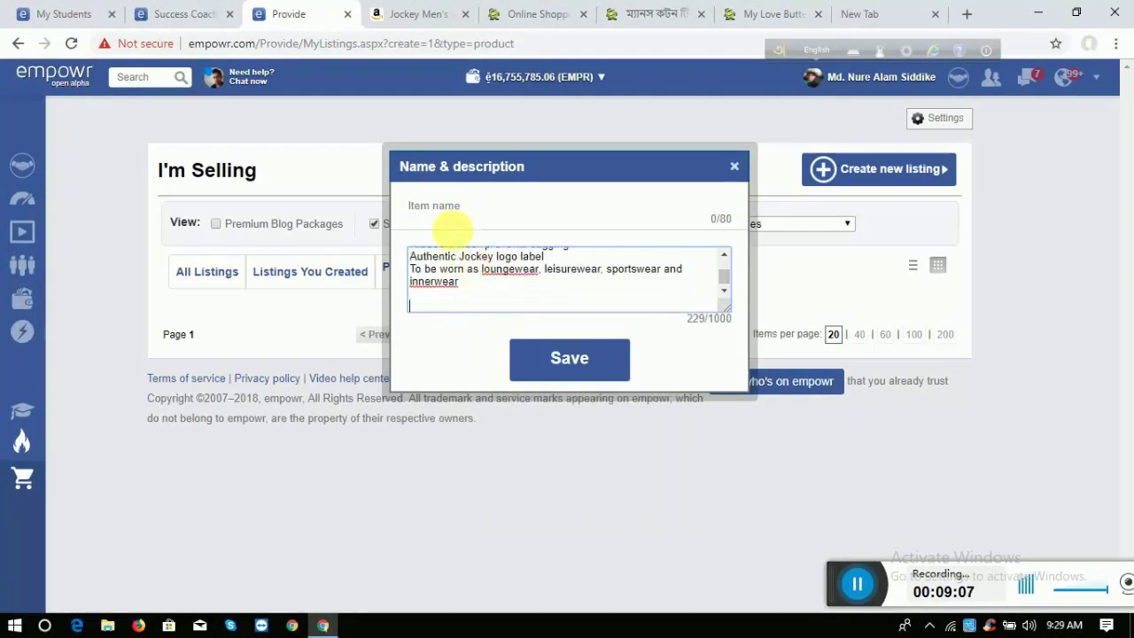
# Check the size options offered for the Jockey Men's Cotton T-Shirt on its Amazon page.
pyautogui.click(440, 23)
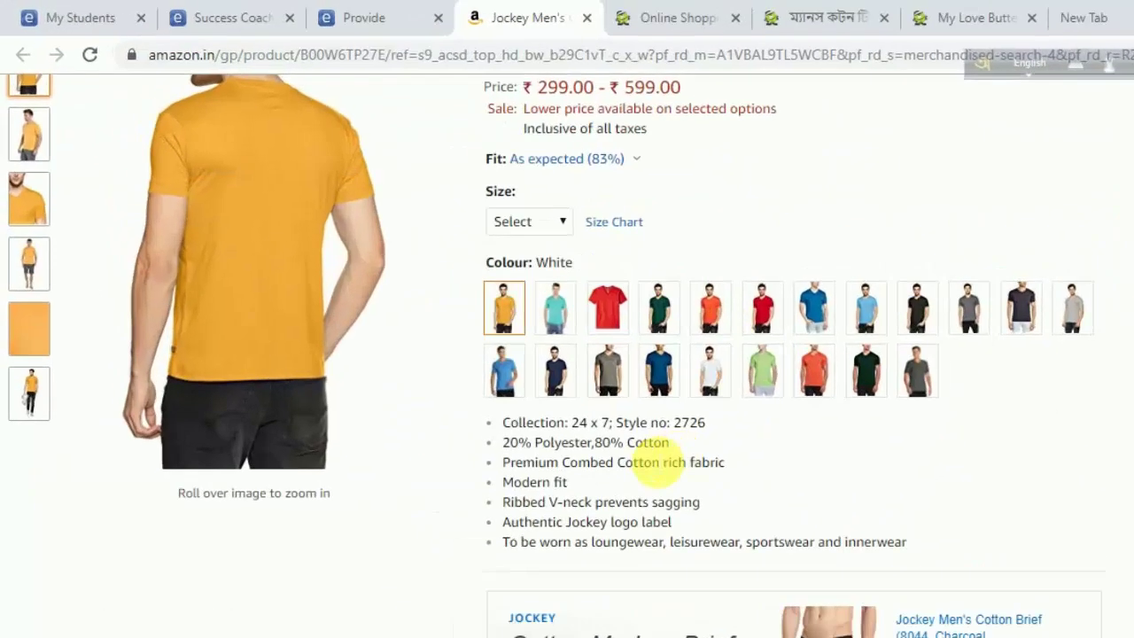
pyautogui.scroll(3, 481, 383)
pyautogui.scroll(-3, 673, 598)
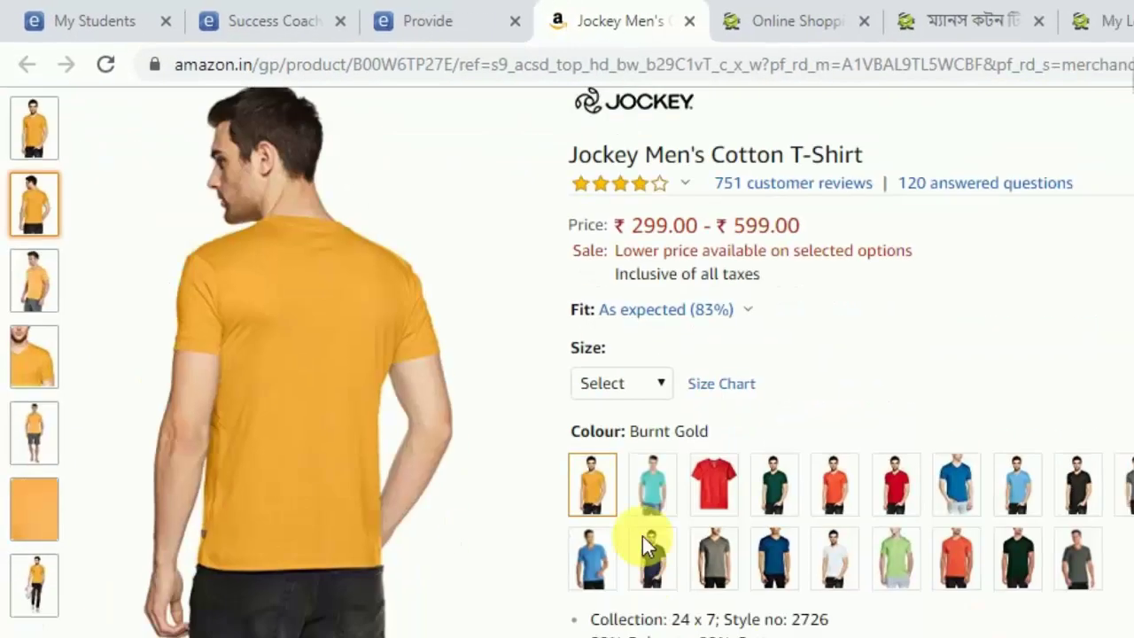
pyautogui.click(592, 346)
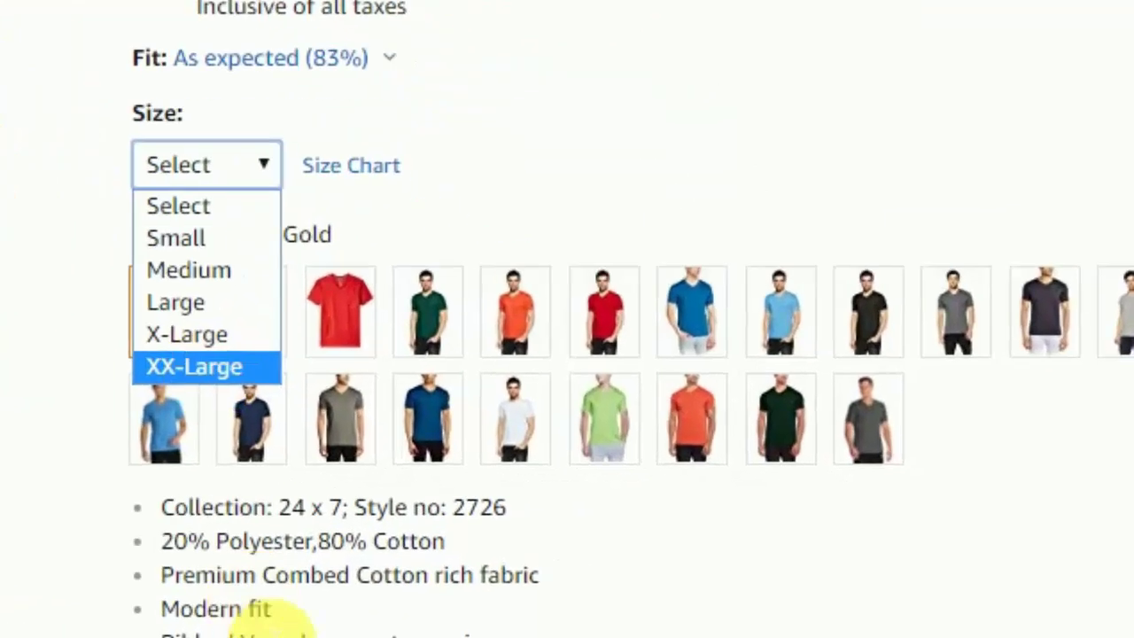
pyautogui.click(266, 621)
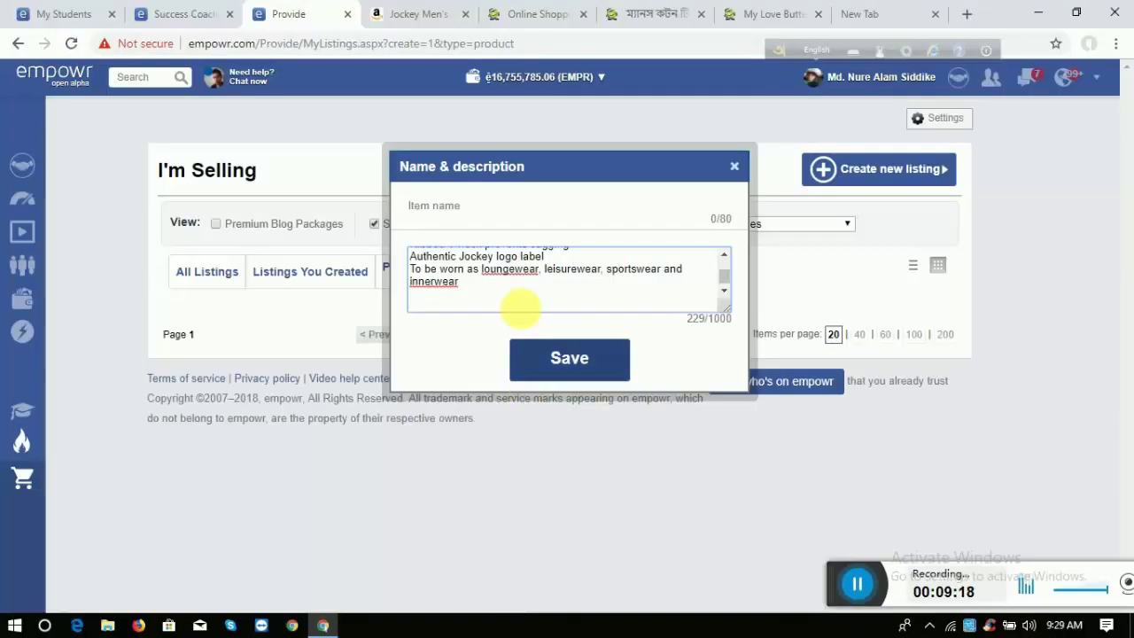
# Add the line "Size: s" directly below the pasted T-shirt features in the listing description.
pyautogui.click(505, 312)
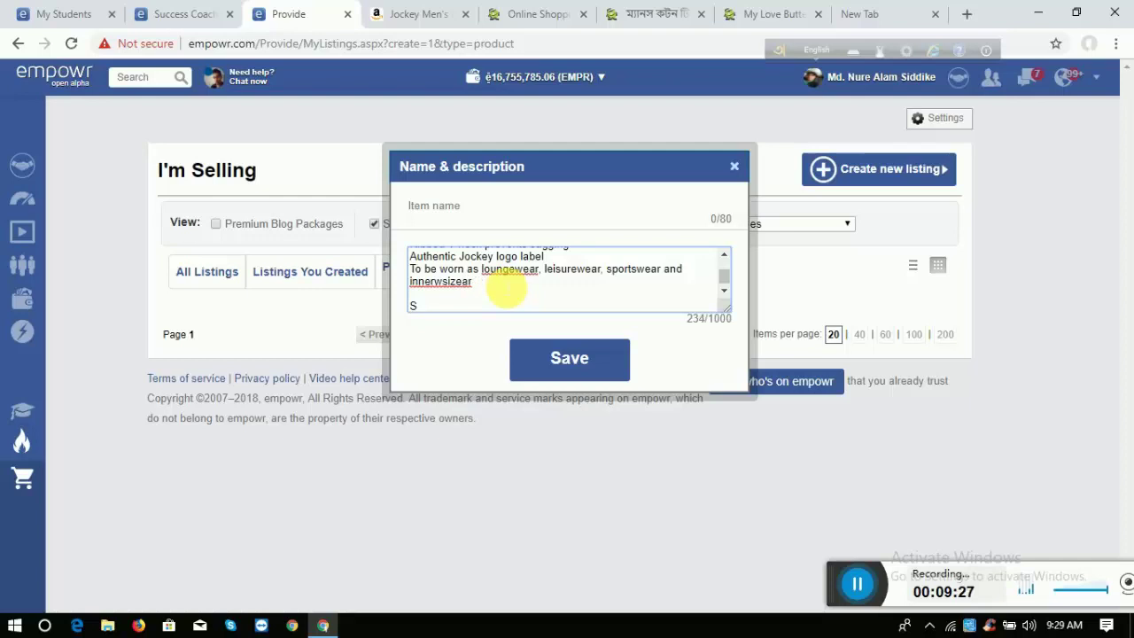
pyautogui.press('BackSpace')
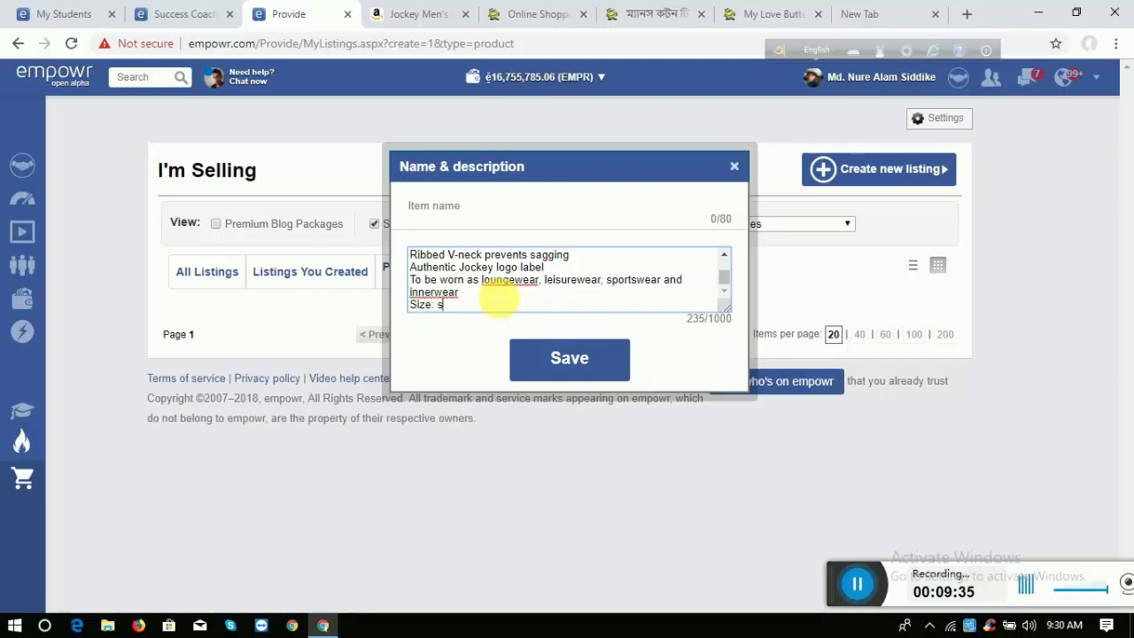
pyautogui.click(492, 209)
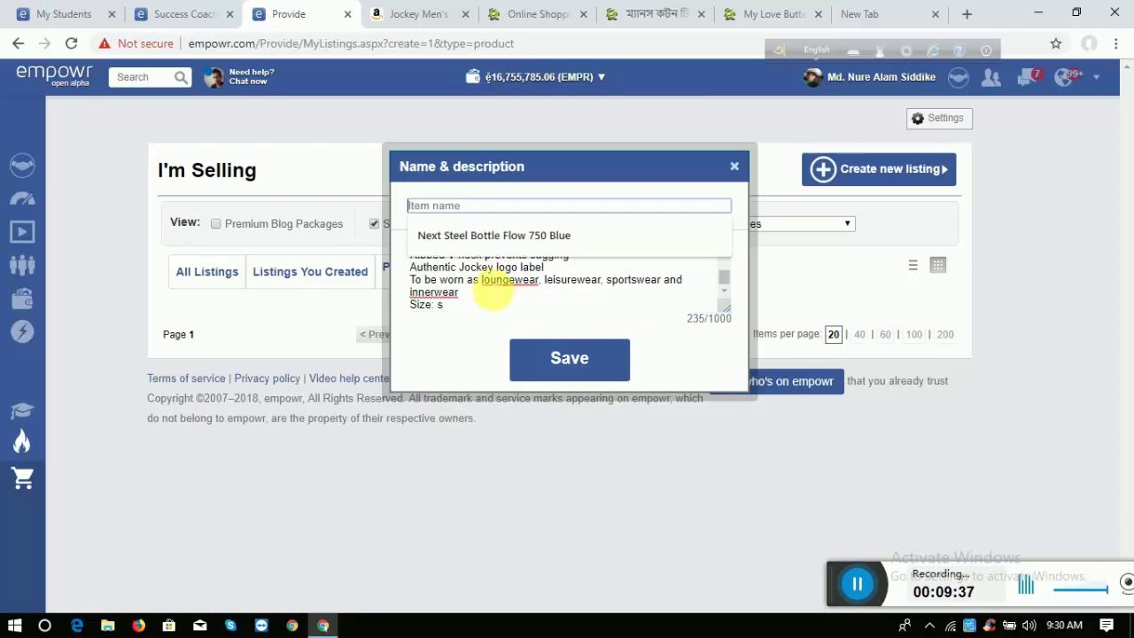
pyautogui.click(395, 10)
pyautogui.scroll(-2, 487, 324)
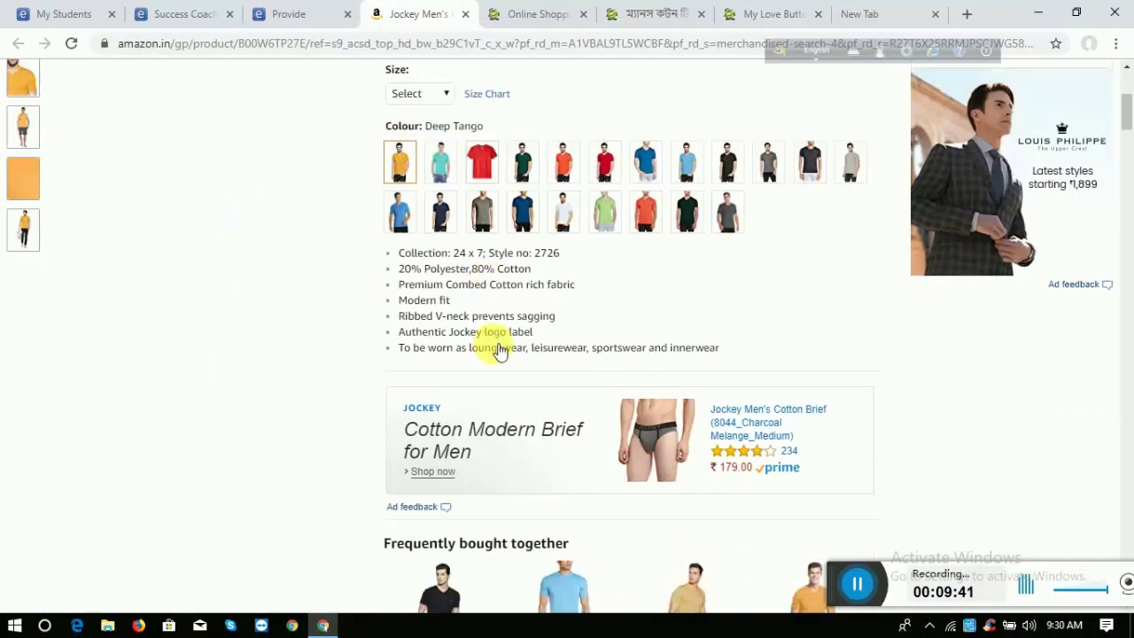
pyautogui.moveTo(410, 253); pyautogui.dragTo(722, 349)
pyautogui.rightClick(443, 267)
pyautogui.click(466, 276)
pyautogui.click(288, 14)
# Copy the title "Jockey Men's Cotton T-Shirt" from Amazon into the empowr listing's item name and save the name and description.
pyautogui.click(384, 9)
pyautogui.scroll(4, 532, 330)
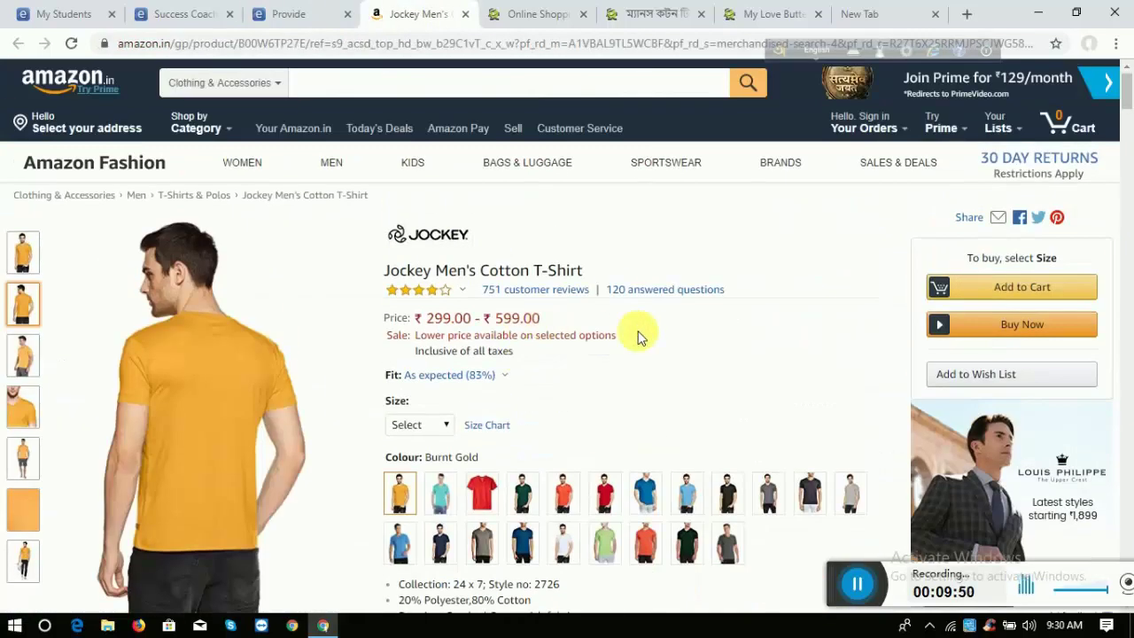
pyautogui.moveTo(608, 273); pyautogui.dragTo(582, 265)
pyautogui.rightClick(572, 271)
pyautogui.click(602, 281)
pyautogui.click(289, 14)
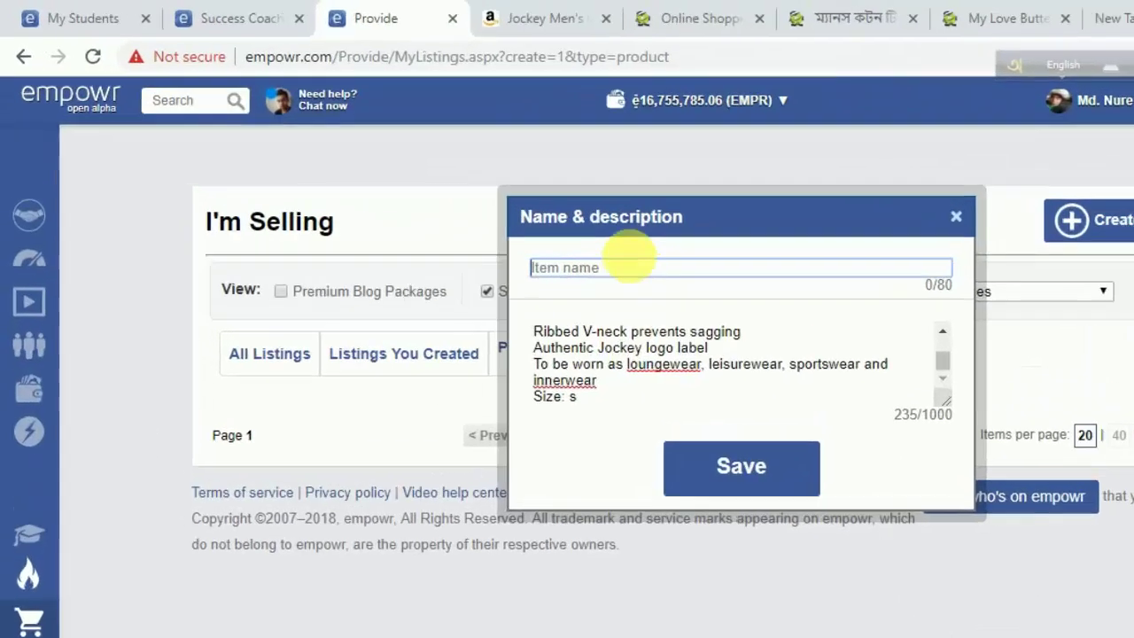
pyautogui.hotkey('ctrl', 'v')
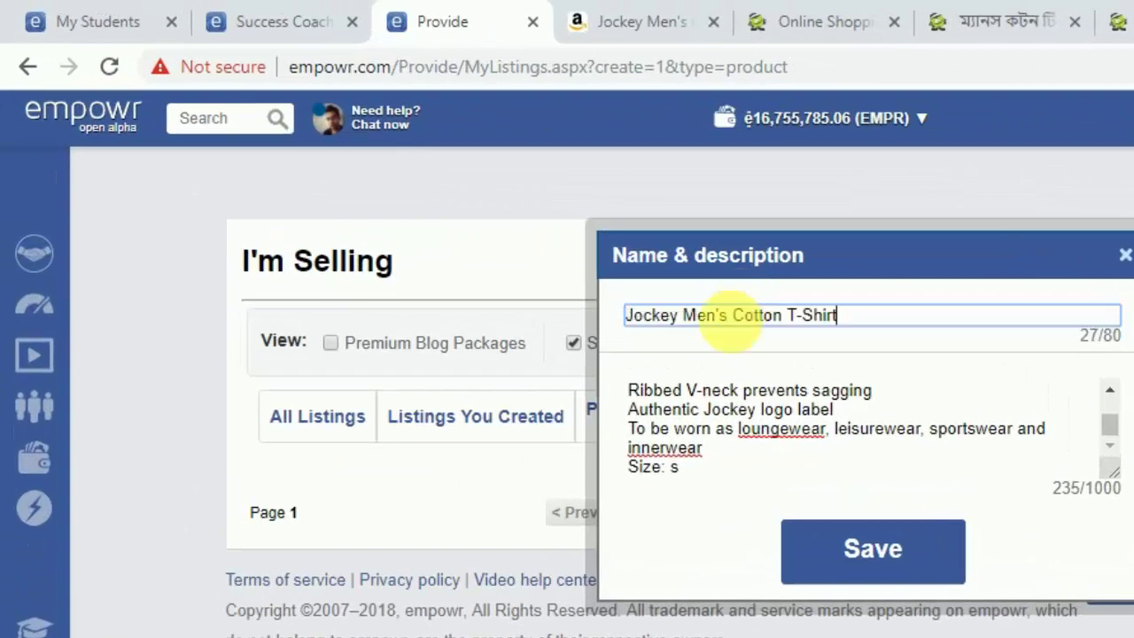
pyautogui.click(838, 561)
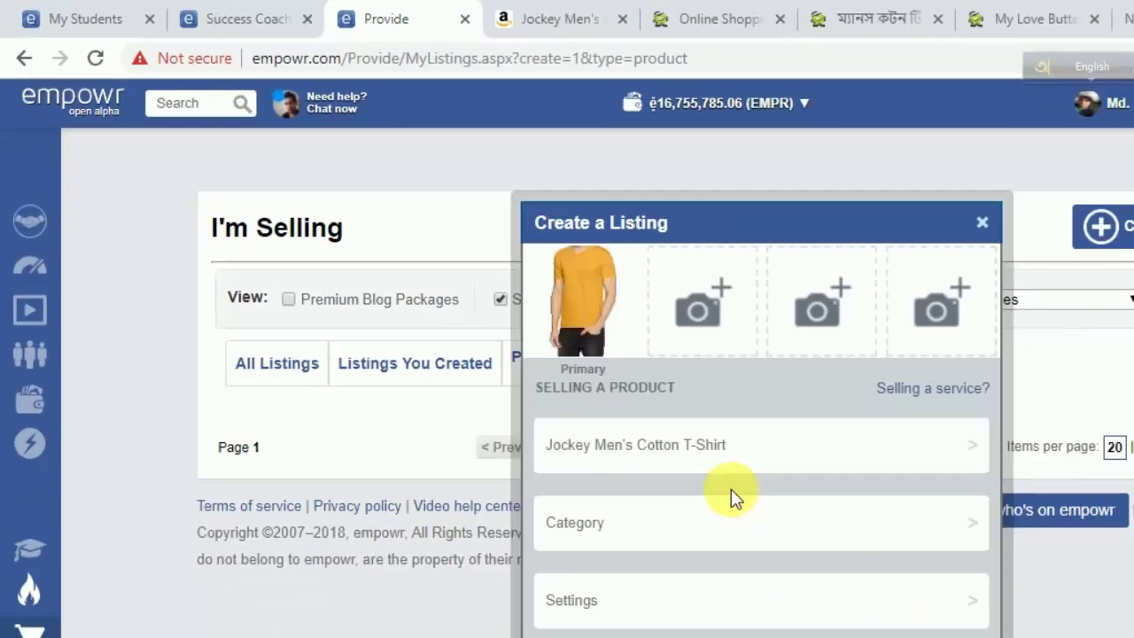
# Set the T-shirt listing's category to Clothing & shoes under Health & beauty and save it.
pyautogui.click(579, 431)
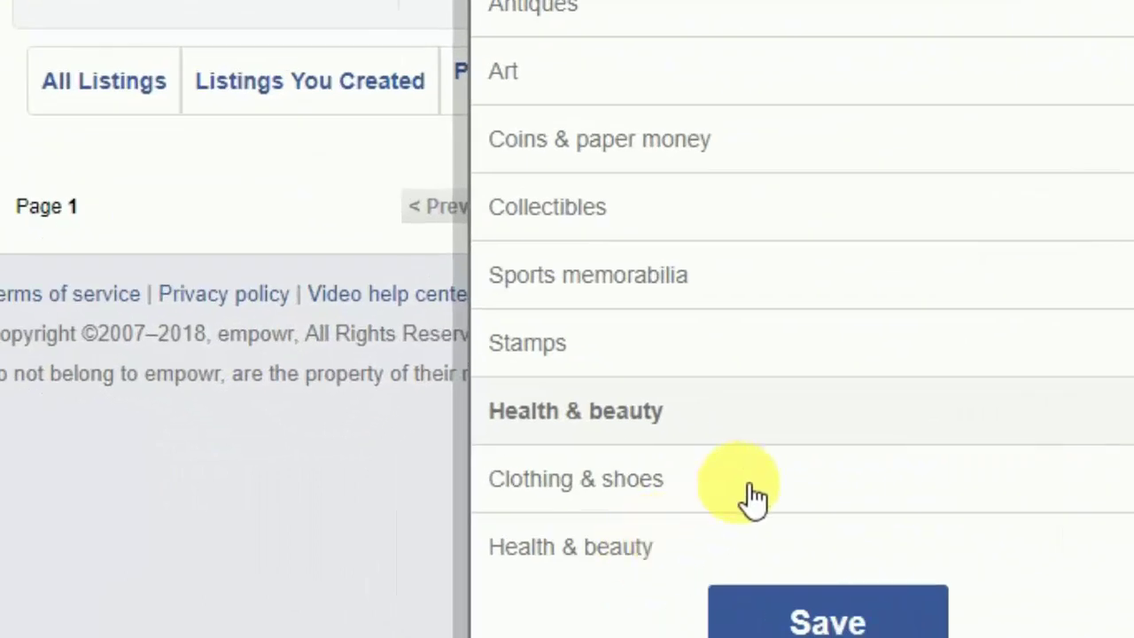
pyautogui.click(751, 498)
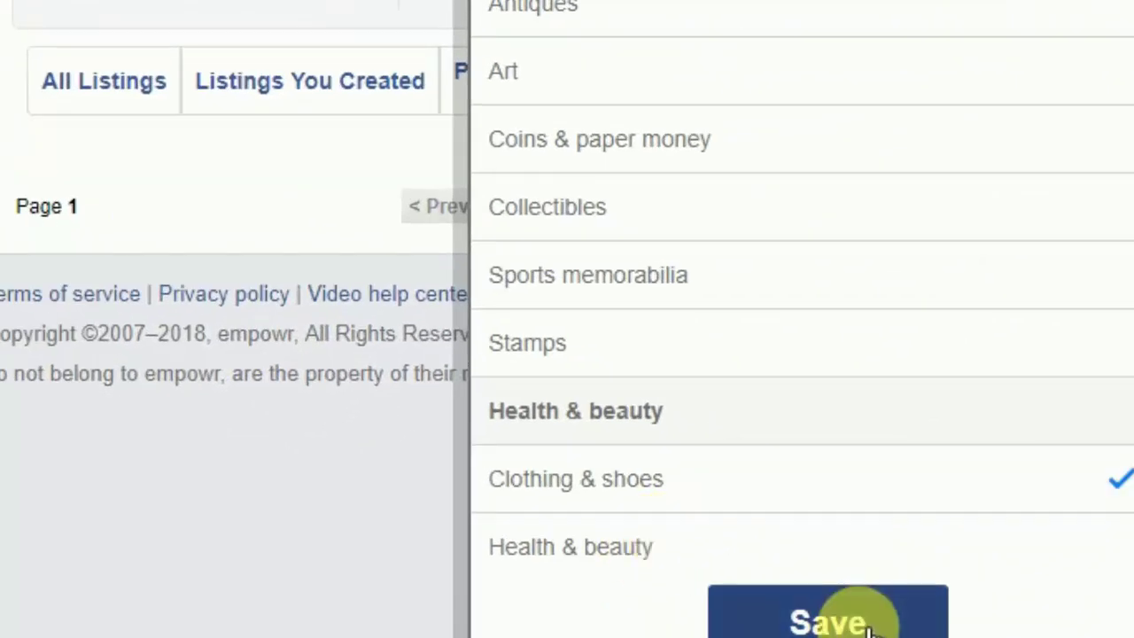
pyautogui.click(863, 625)
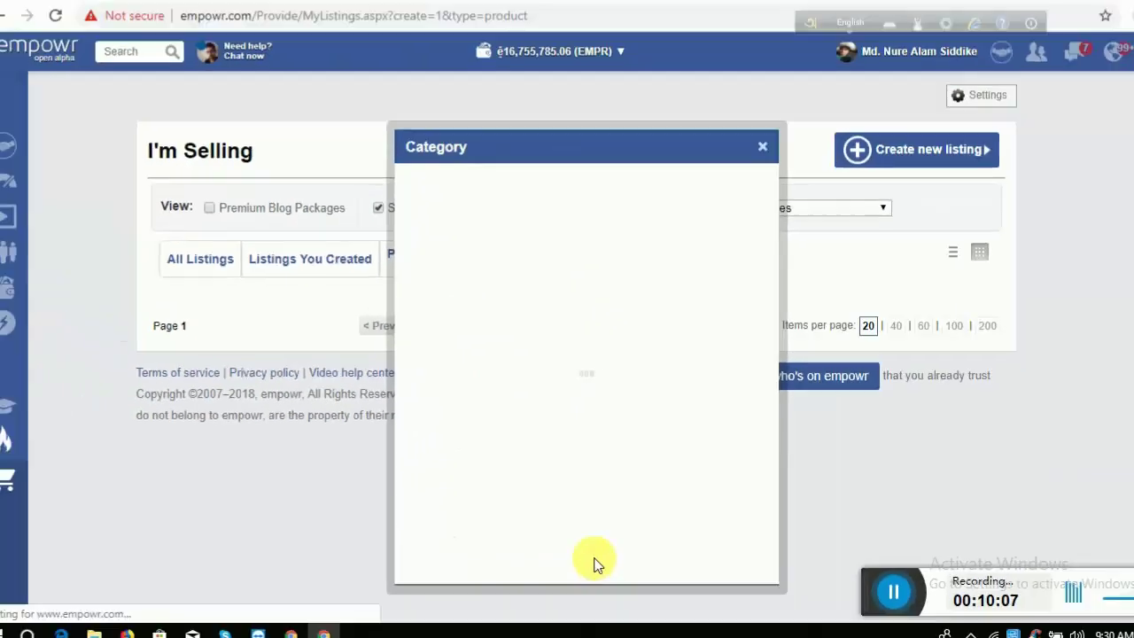
# In the listing settings, offer the item for Sell only and switch from auction to Fixed Price.
pyautogui.click(501, 449)
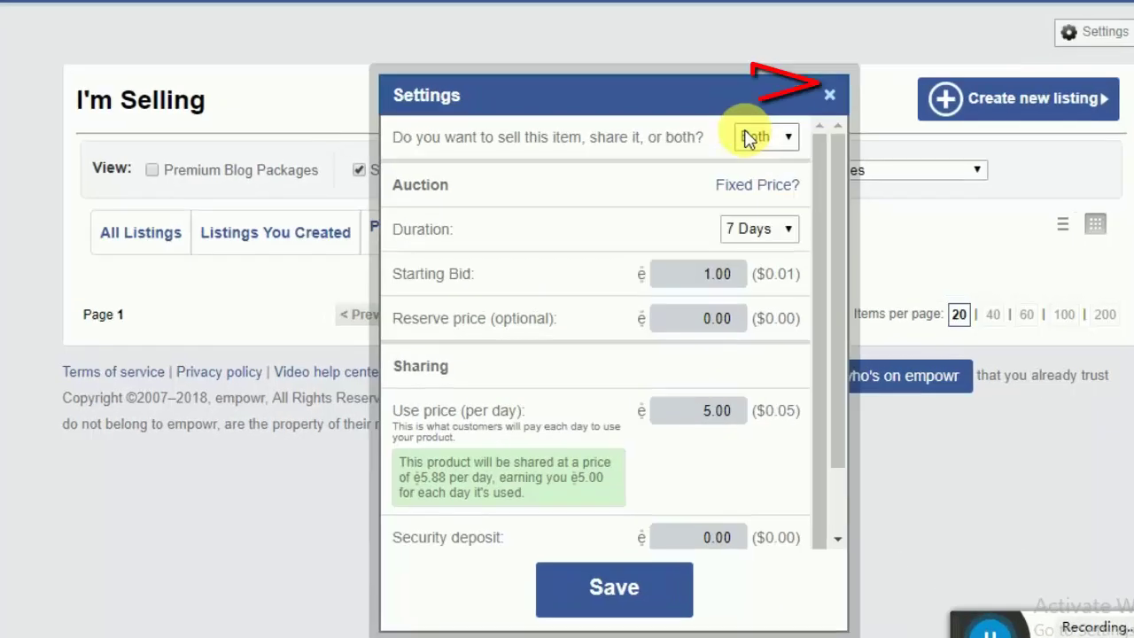
pyautogui.click(747, 139)
pyautogui.click(757, 158)
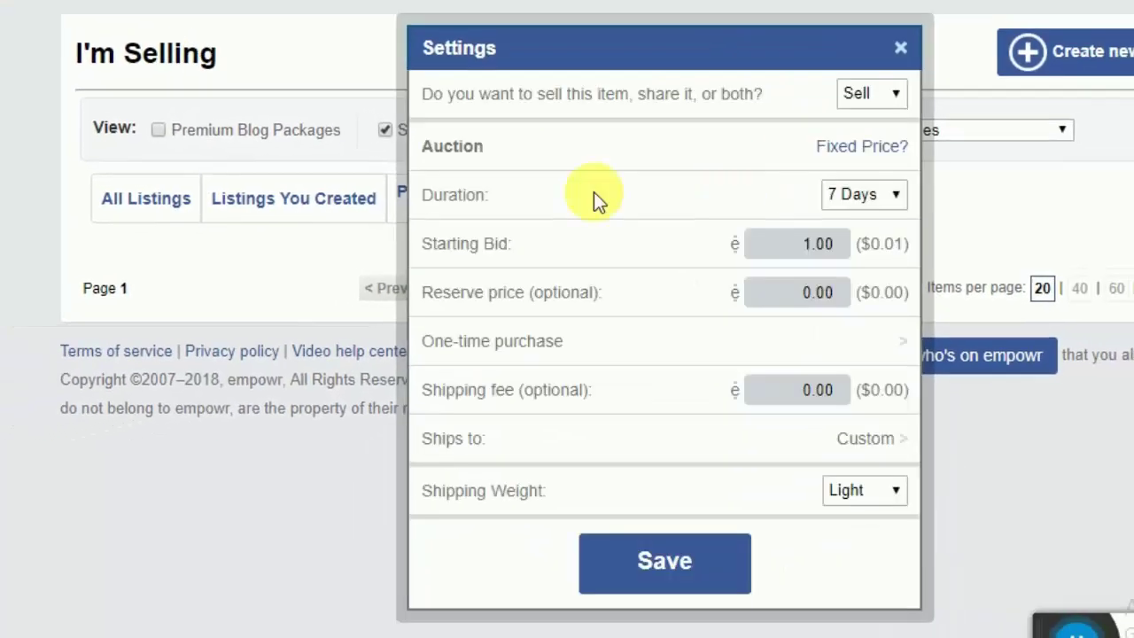
pyautogui.click(872, 148)
# Set the minimum earning for each T-shirt sale to 700.00, using the Amazon price as reference.
pyautogui.click(843, 225)
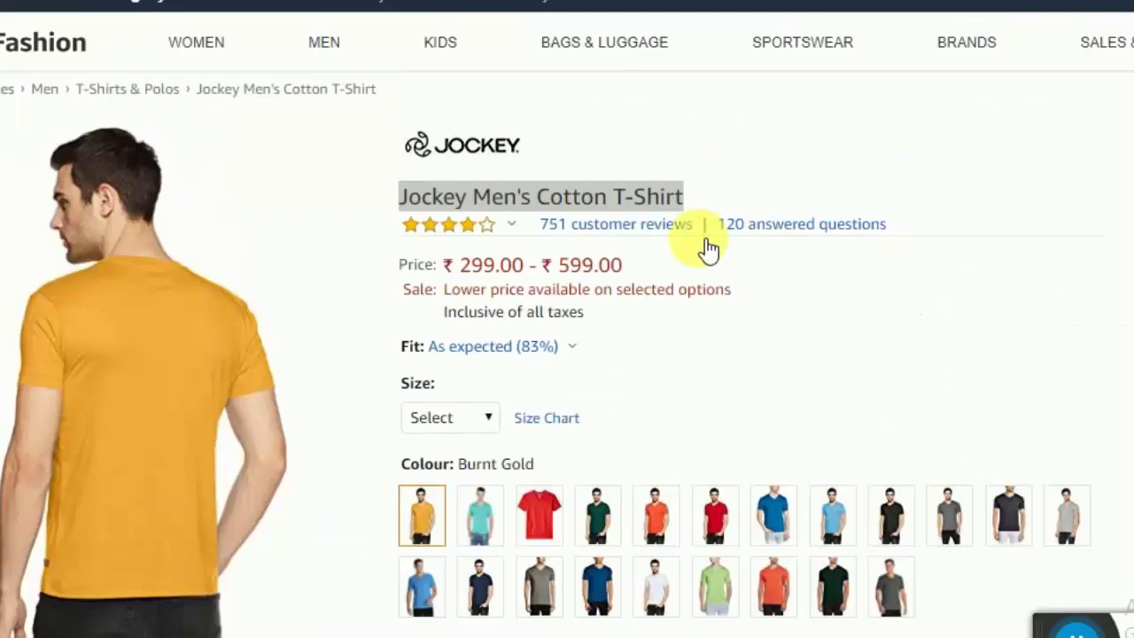
pyautogui.moveTo(605, 42)
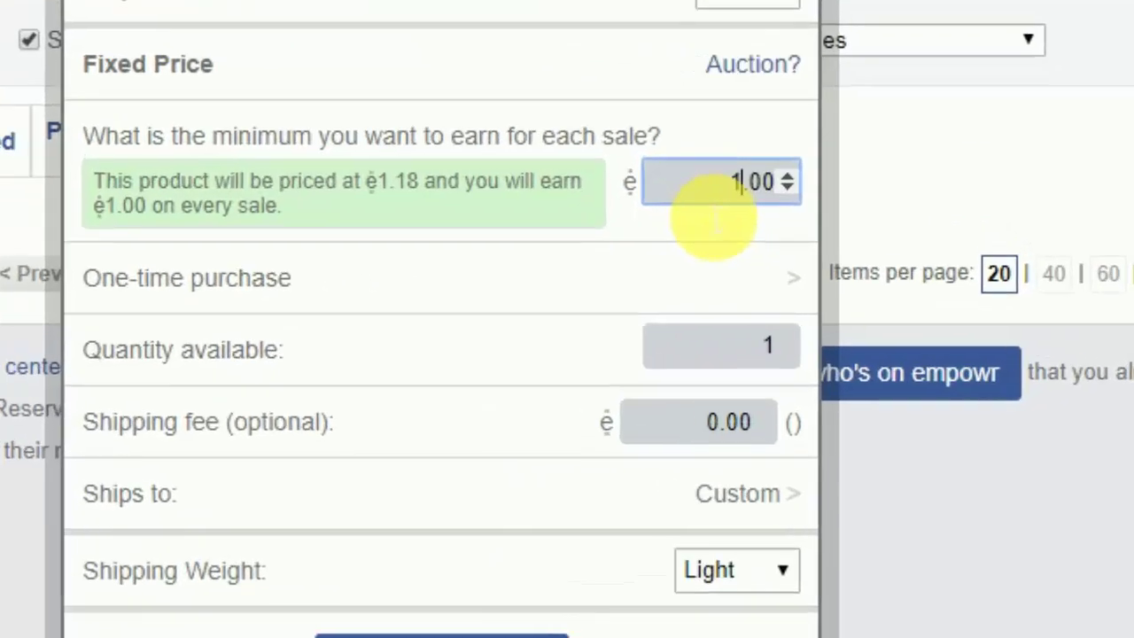
pyautogui.write('00')
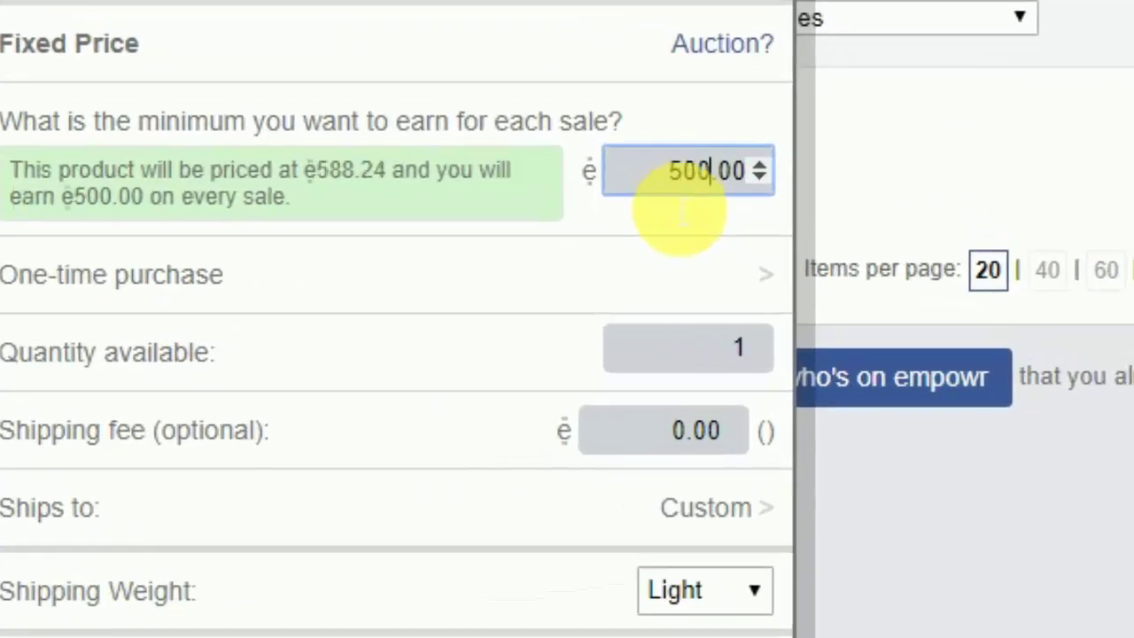
pyautogui.press('BackSpace')
pyautogui.press('BackSpace')
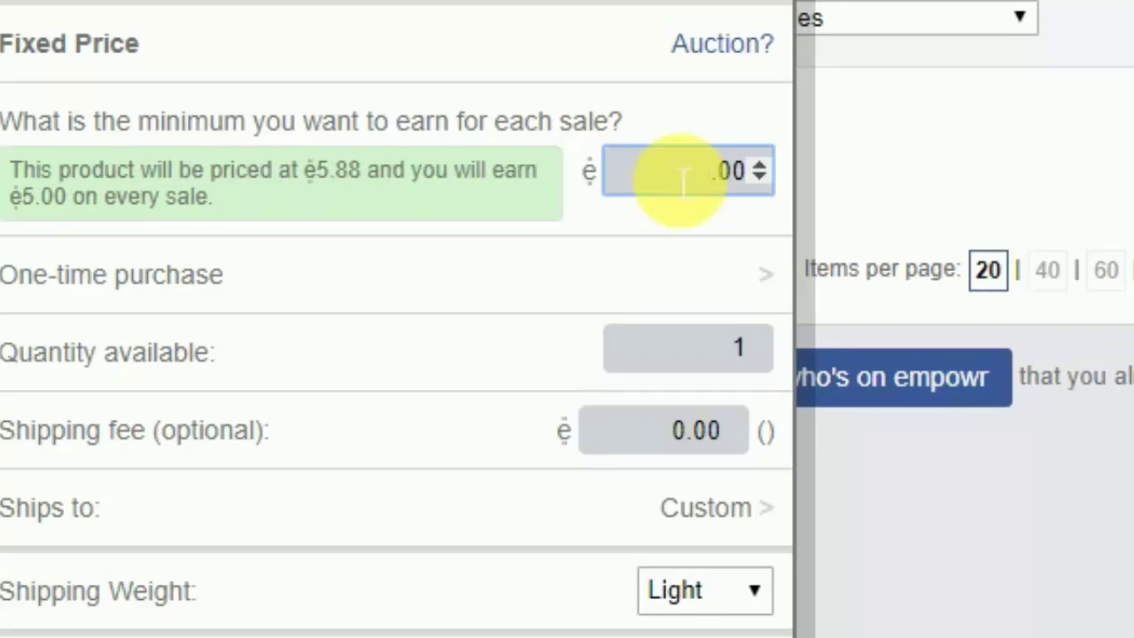
pyautogui.write('700')
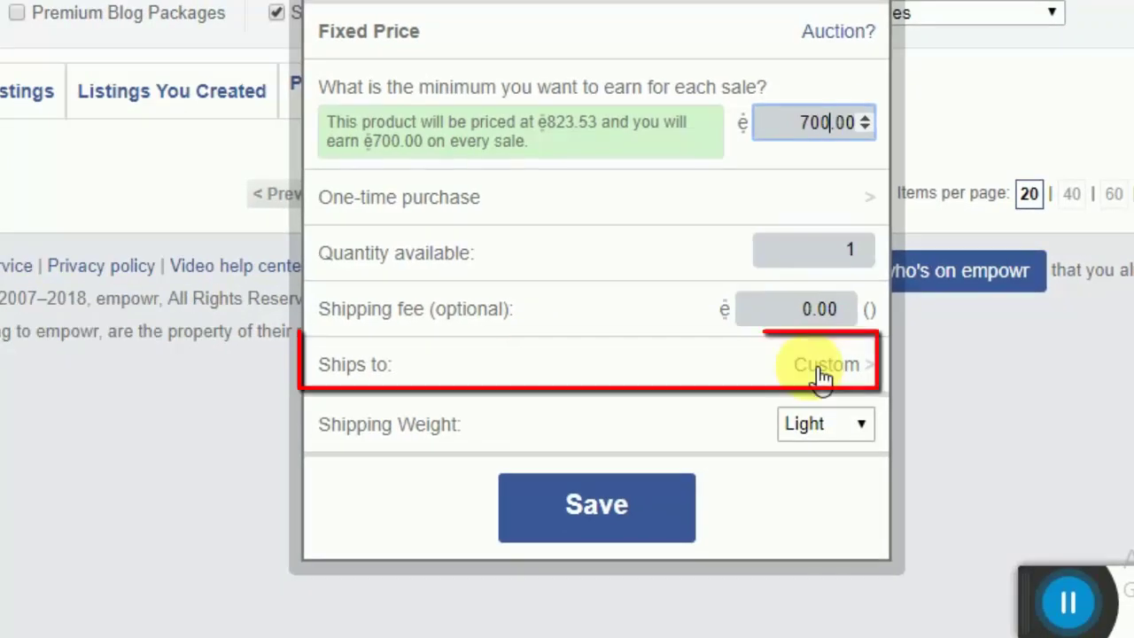
# Make India the only country the T-shirt ships to and save the listing settings.
pyautogui.click(822, 376)
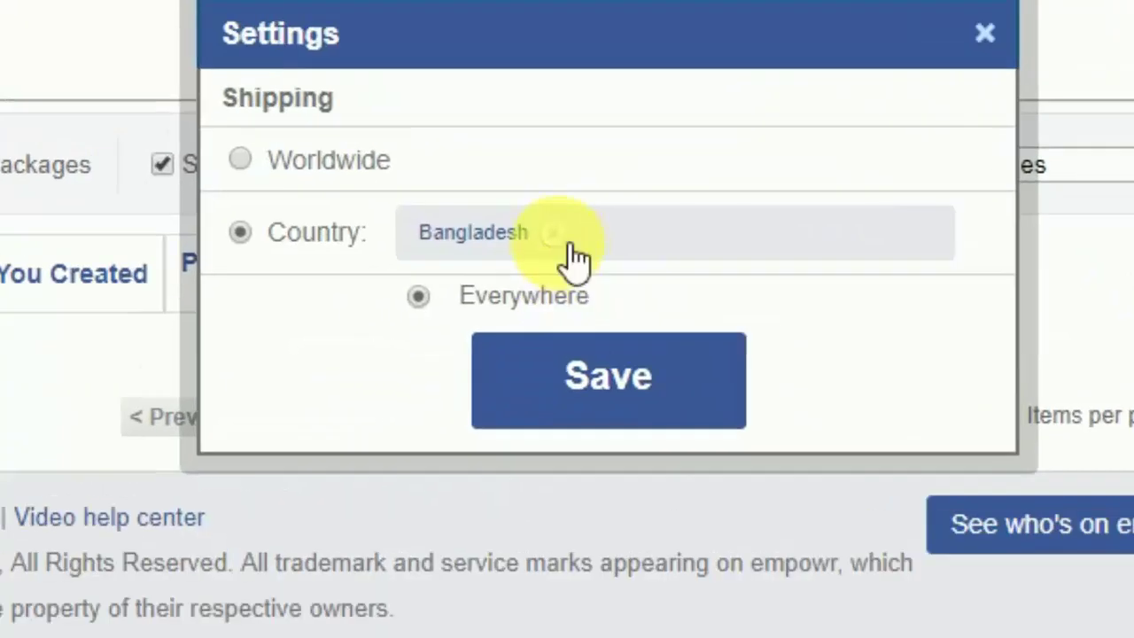
pyautogui.click(567, 241)
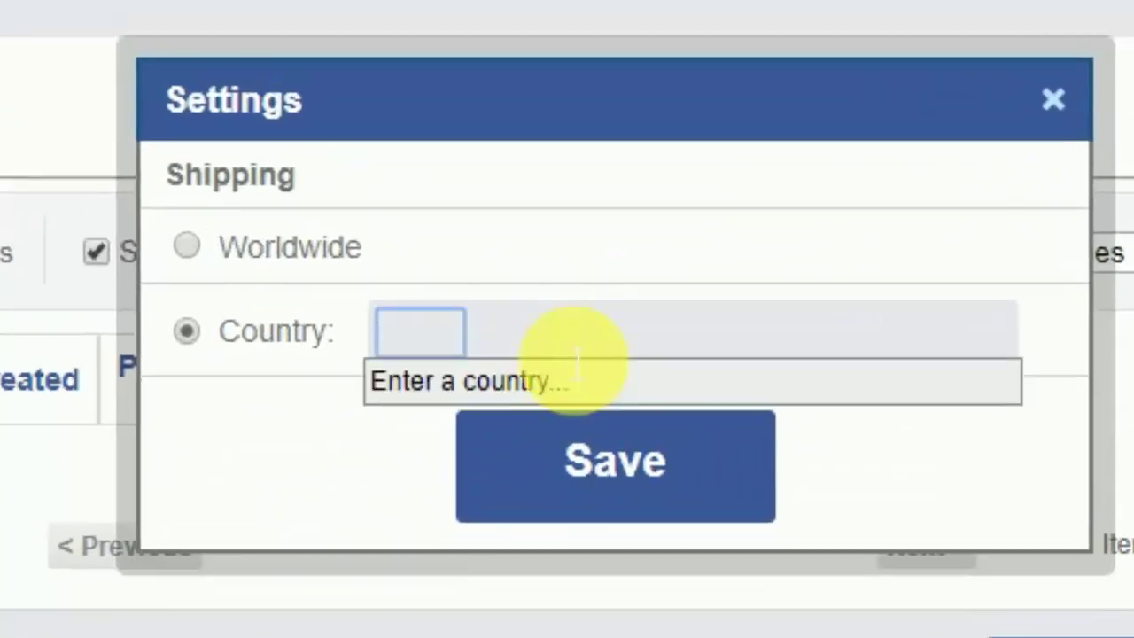
pyautogui.write('a')
pyautogui.press('BackSpace')
pyautogui.write('in')
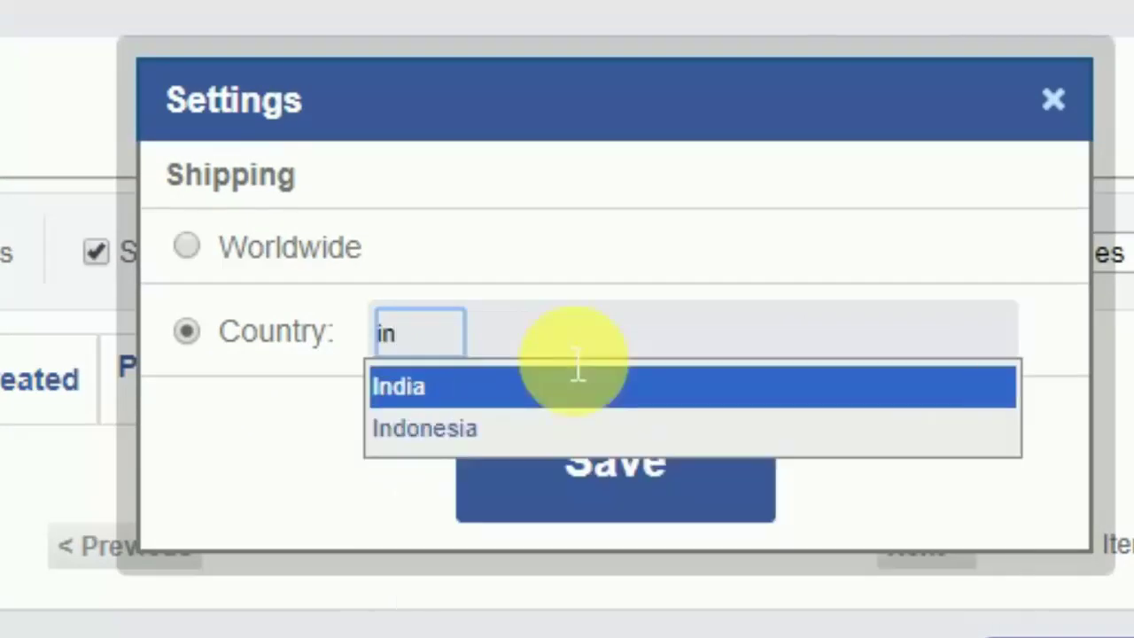
pyautogui.click(567, 386)
pyautogui.click(620, 488)
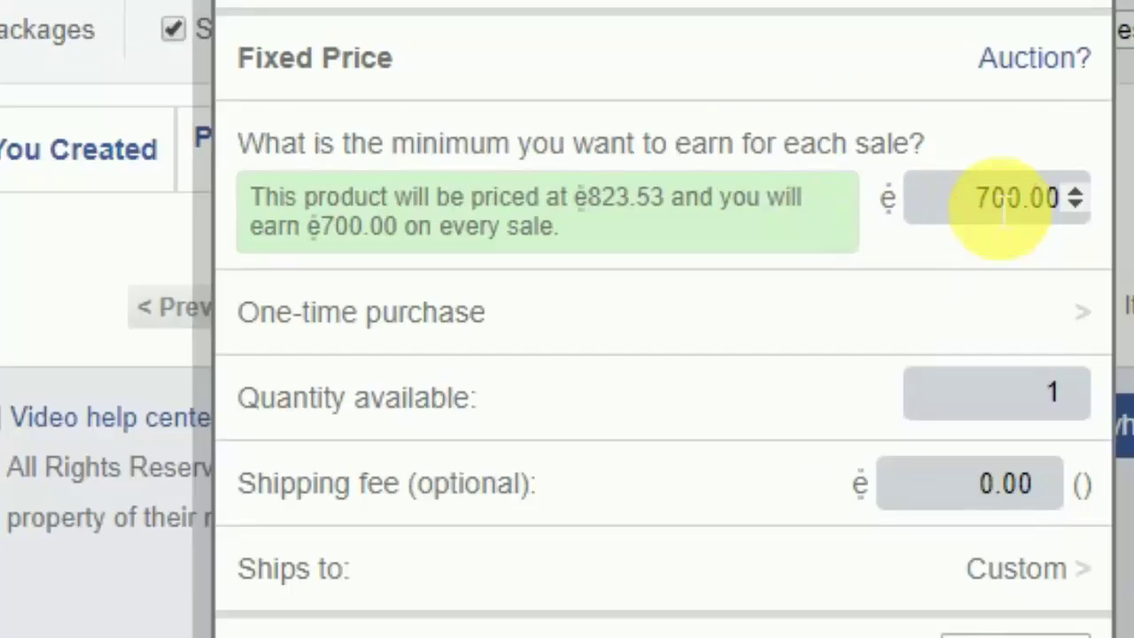
pyautogui.click(709, 291)
pyautogui.click(625, 221)
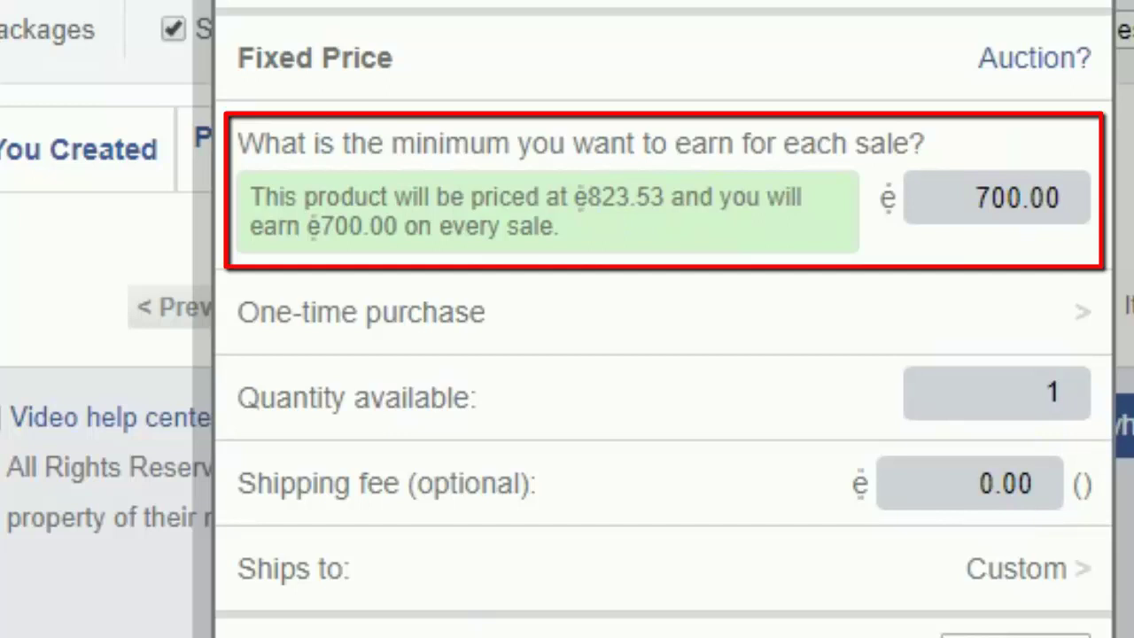
pyautogui.click(949, 483)
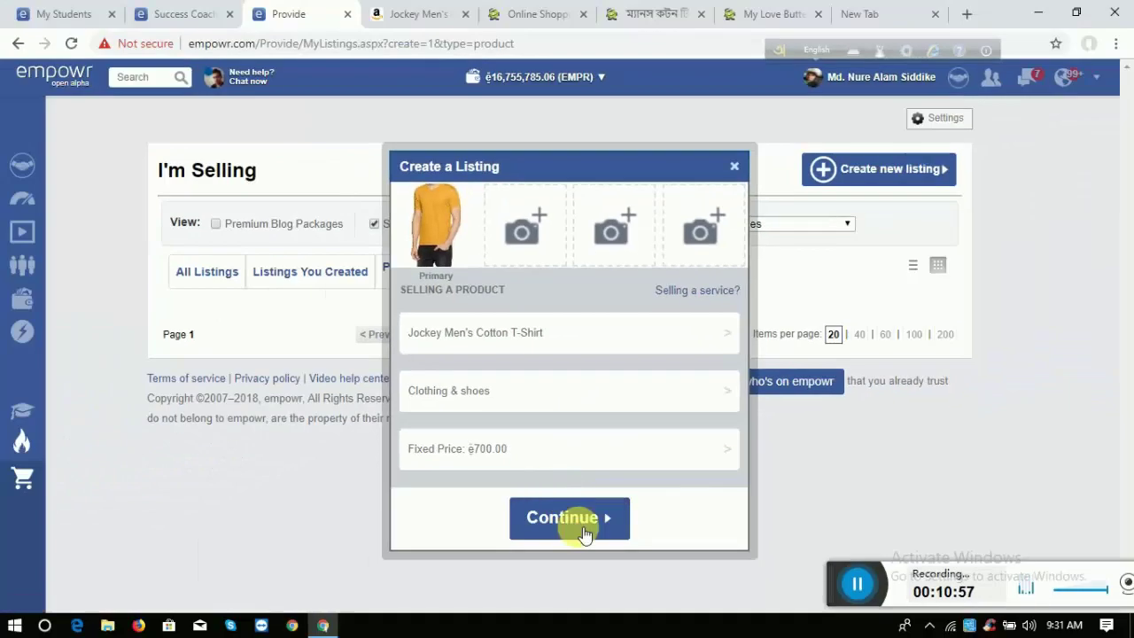
# Continue to the listing confirmation, agree to the Terms & Conditions and publish the T-shirt for sale.
pyautogui.click(578, 523)
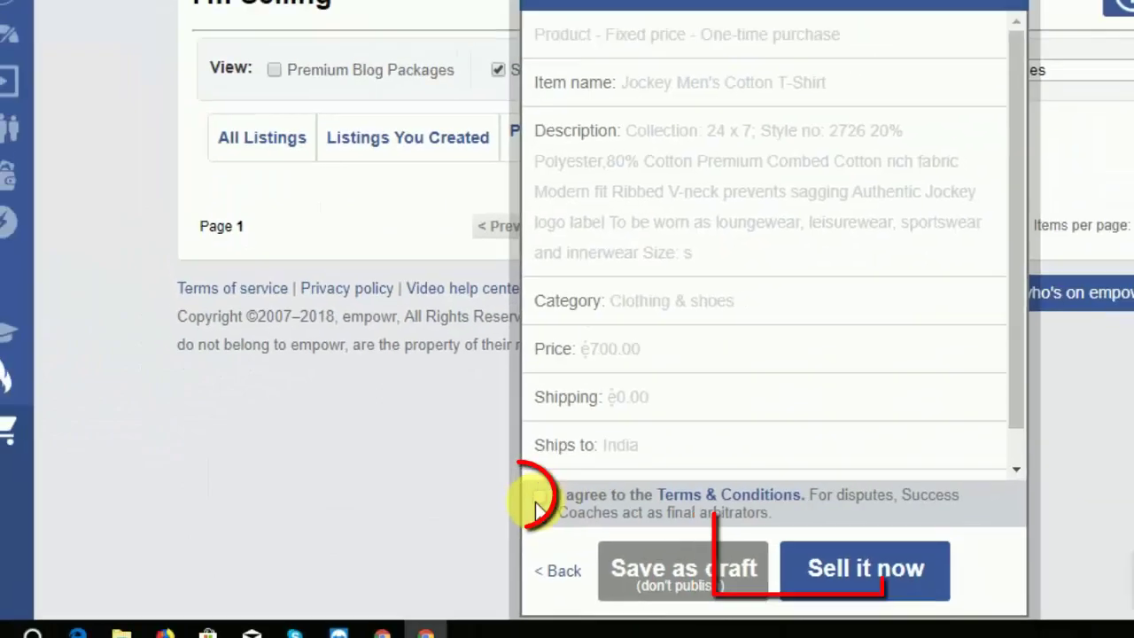
pyautogui.click(539, 500)
pyautogui.click(865, 568)
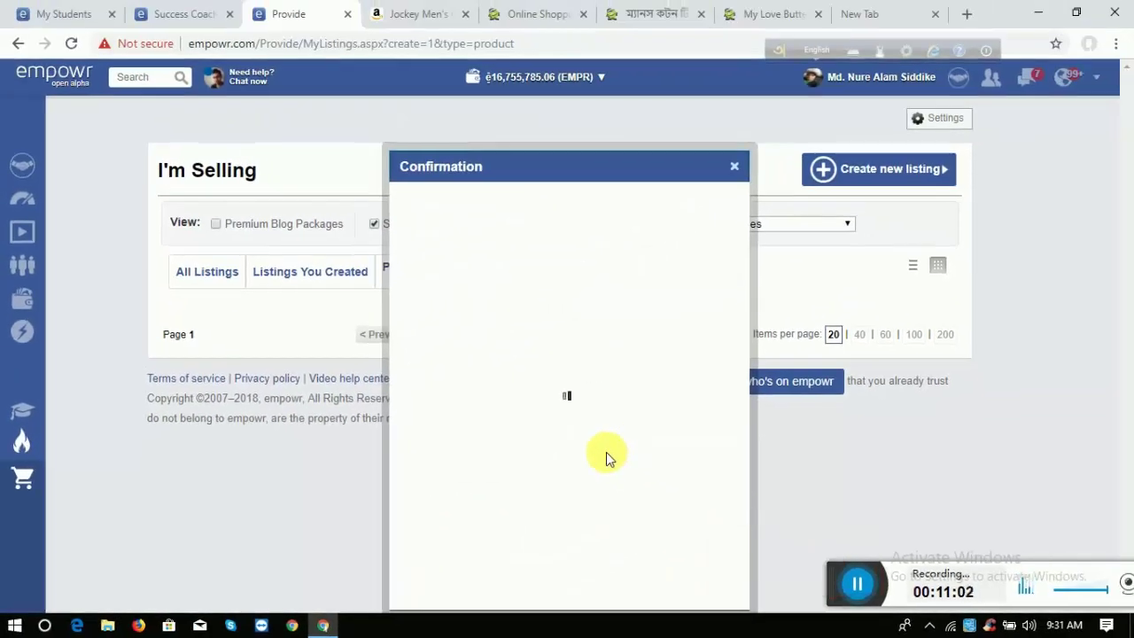
pyautogui.click(587, 498)
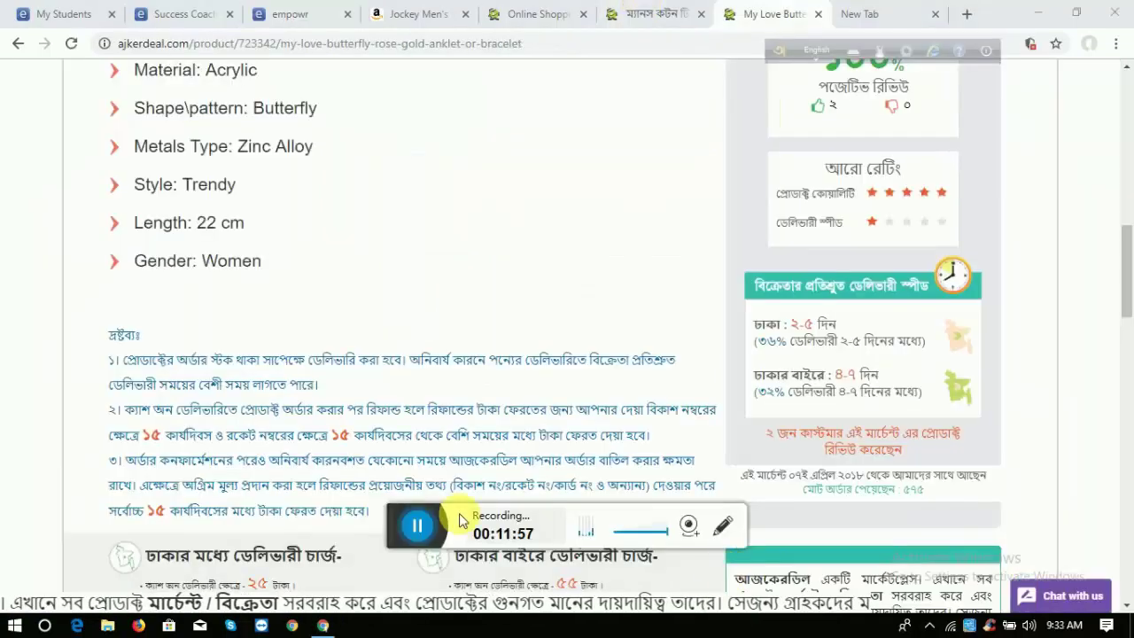
# Examine the product details, order notes and pictures of the My Love Butterfly anklet on its ajkerdeal.com page.
pyautogui.scroll(5, 428, 517)
pyautogui.scroll(-4, 429, 517)
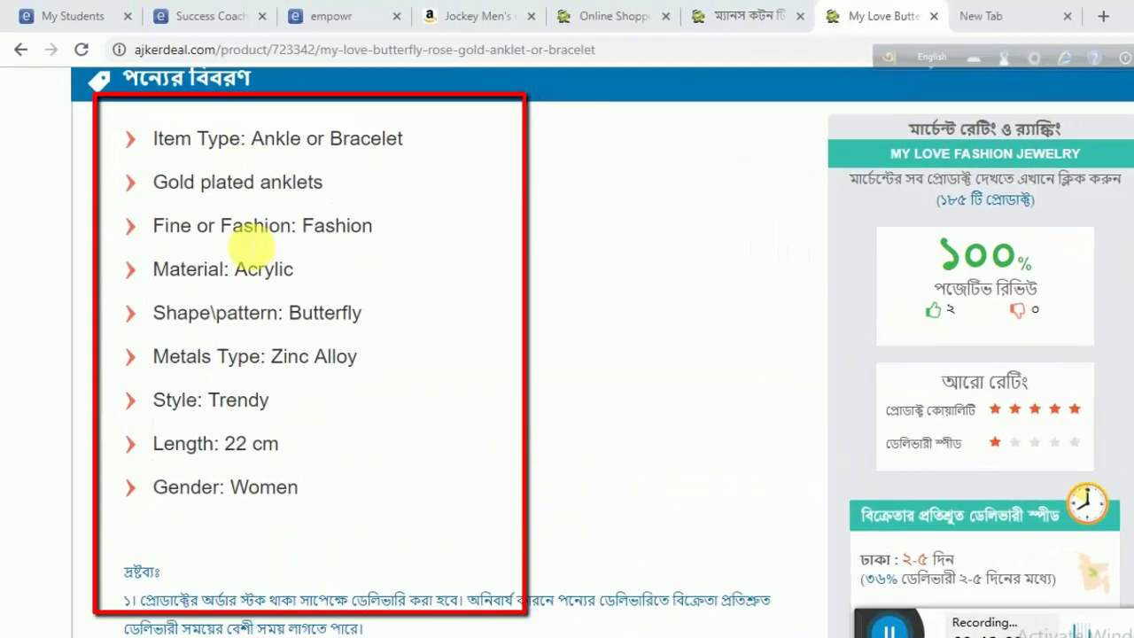
pyautogui.scroll(-4, 217, 421)
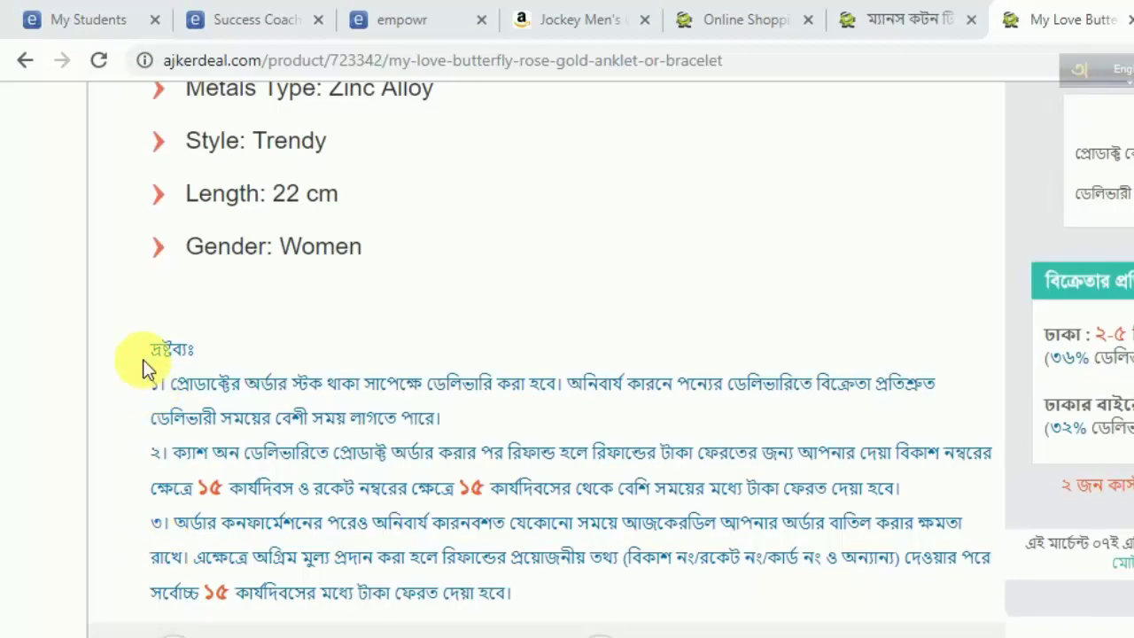
pyautogui.moveTo(148, 346)
pyautogui.mouseDown()
pyautogui.moveTo(556, 587)
pyautogui.moveTo(532, 602)
pyautogui.mouseUp()
pyautogui.click(503, 436)
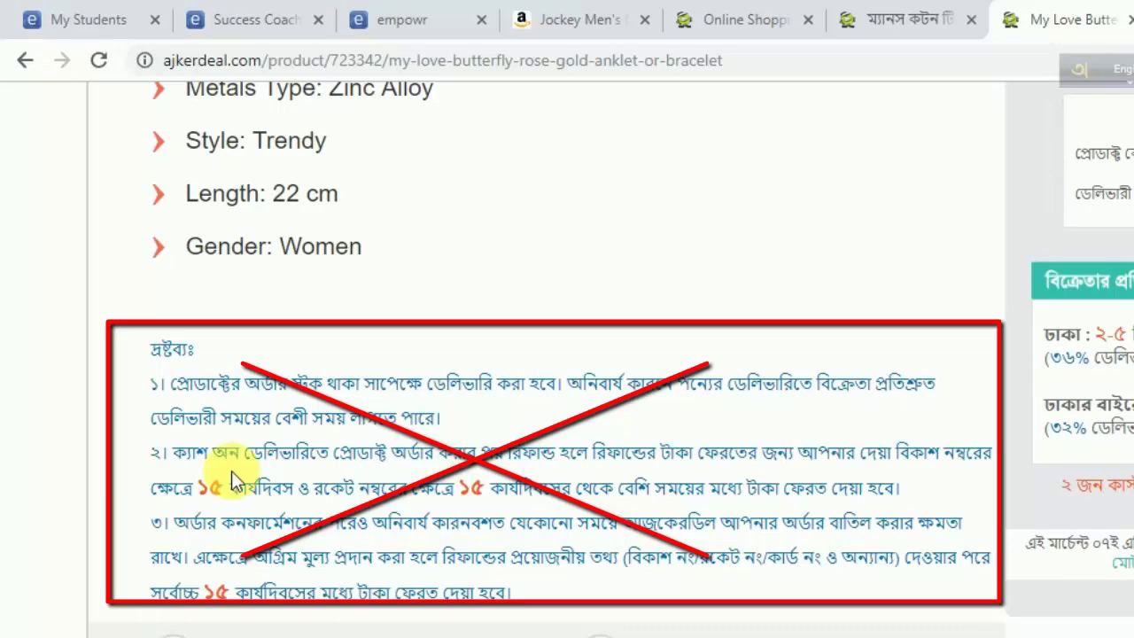
pyautogui.click(411, 483)
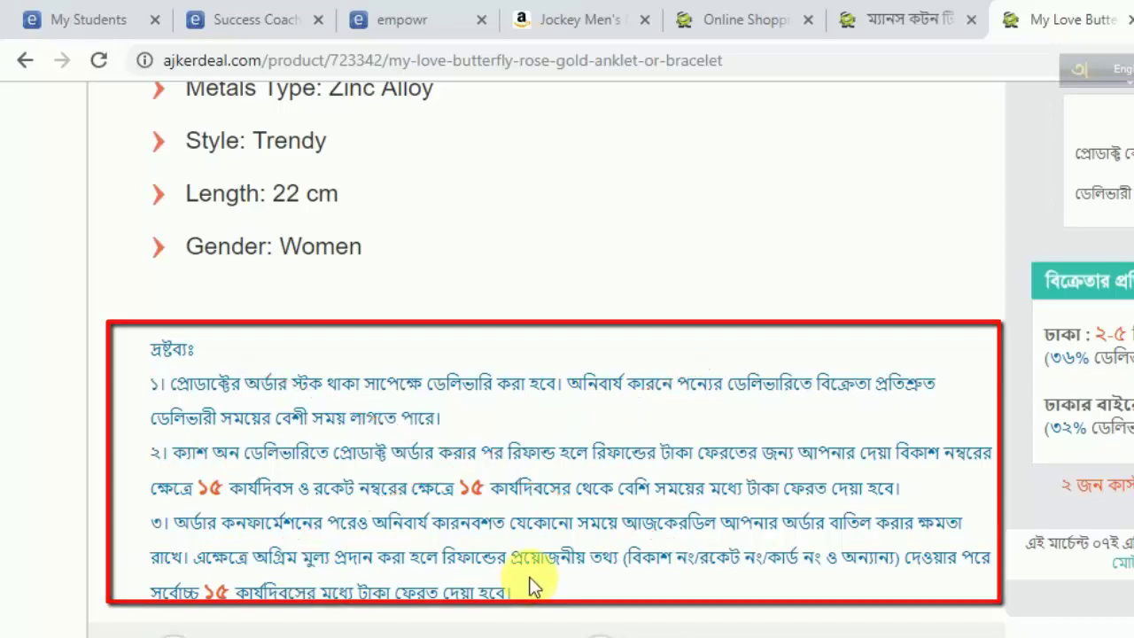
pyautogui.scroll(6, 532, 585)
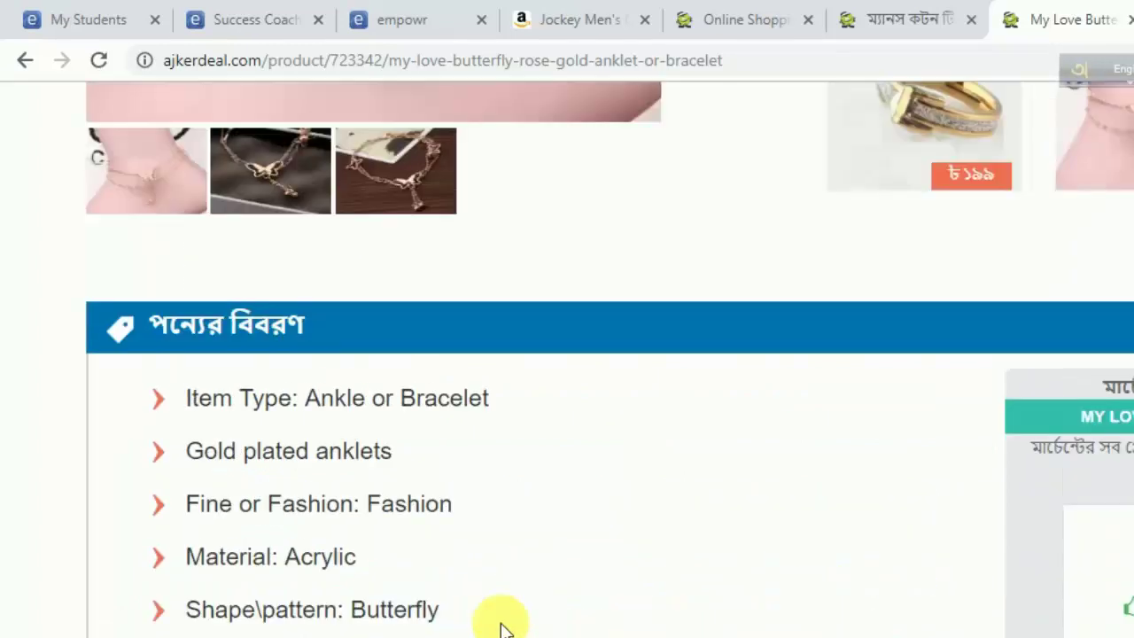
pyautogui.scroll(6, 252, 526)
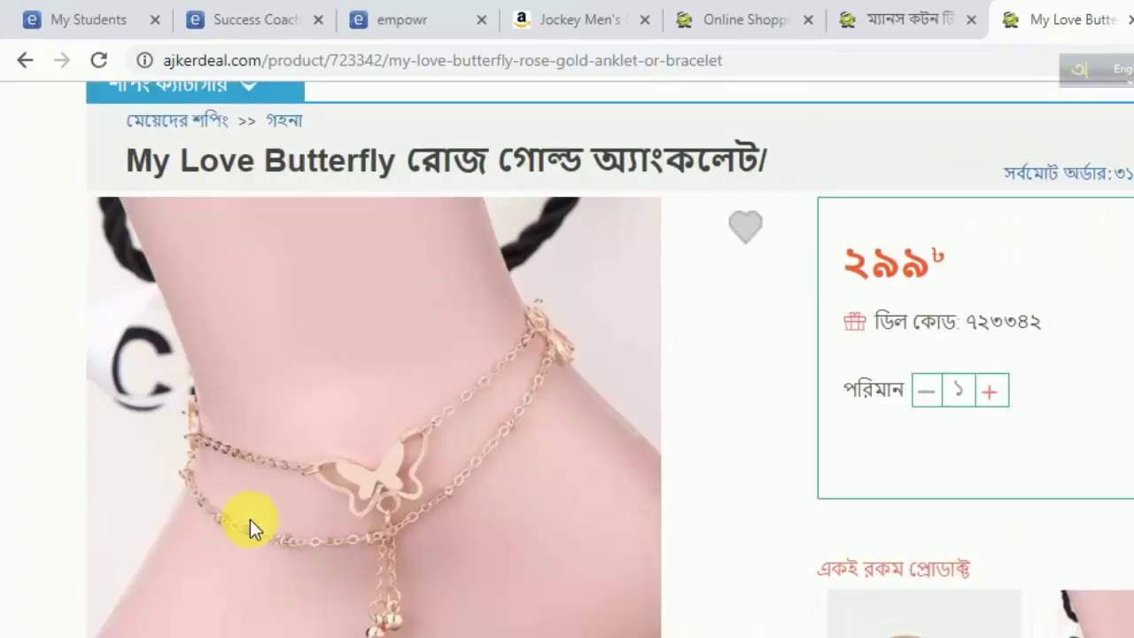